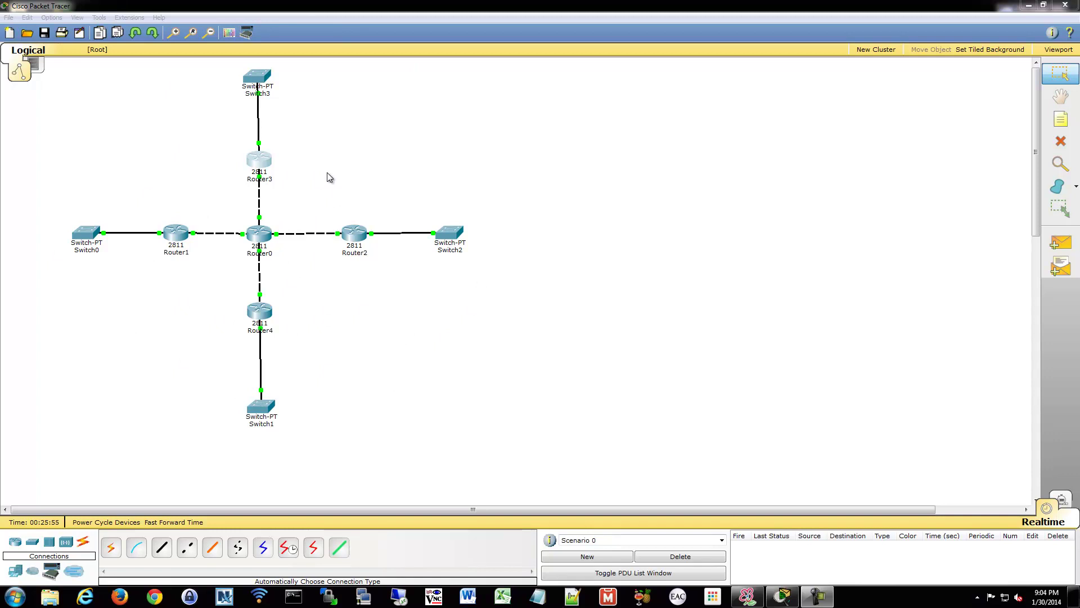
Step: In Router0's CLI, start RIP version 2 and turn off auto-summary
click(263, 238)
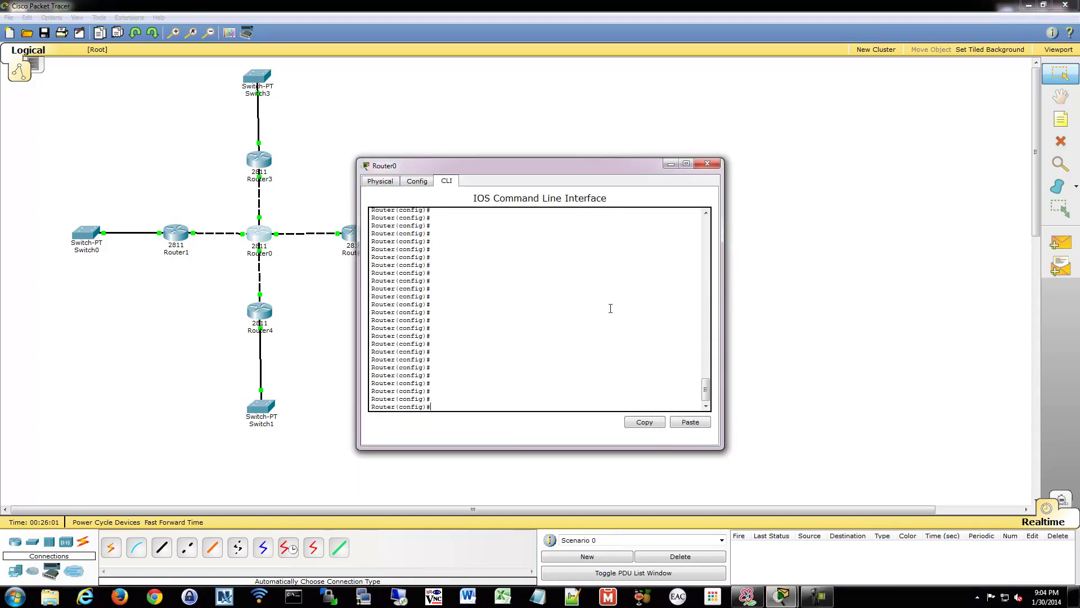
drag(509, 166, 613, 146)
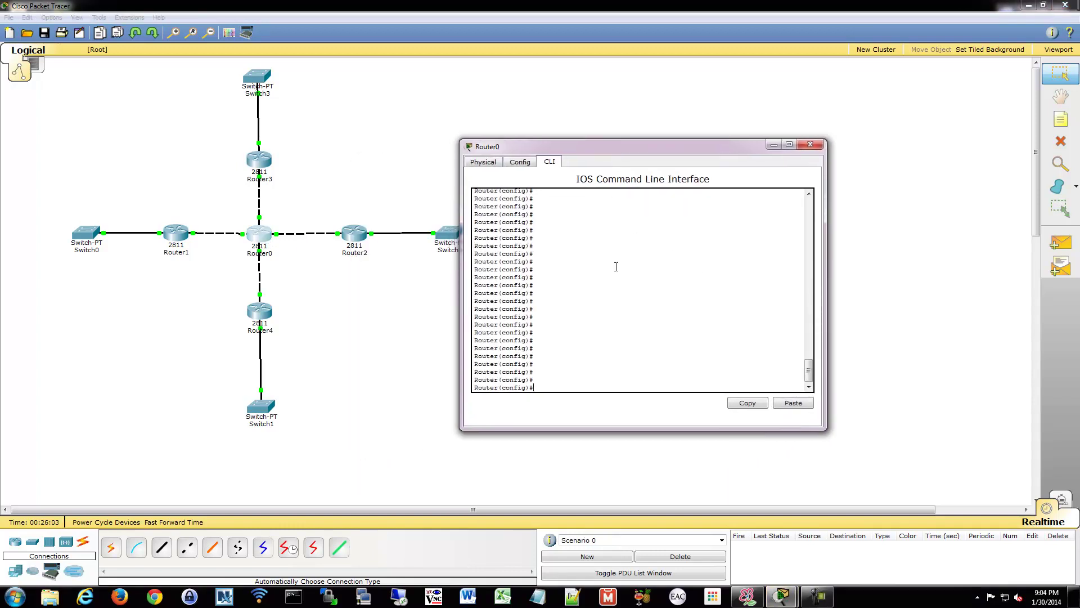
text(router rip)
key(Return)
text(version 2)
key(Return)
text(o auto)
key(Tab)
key(Return)
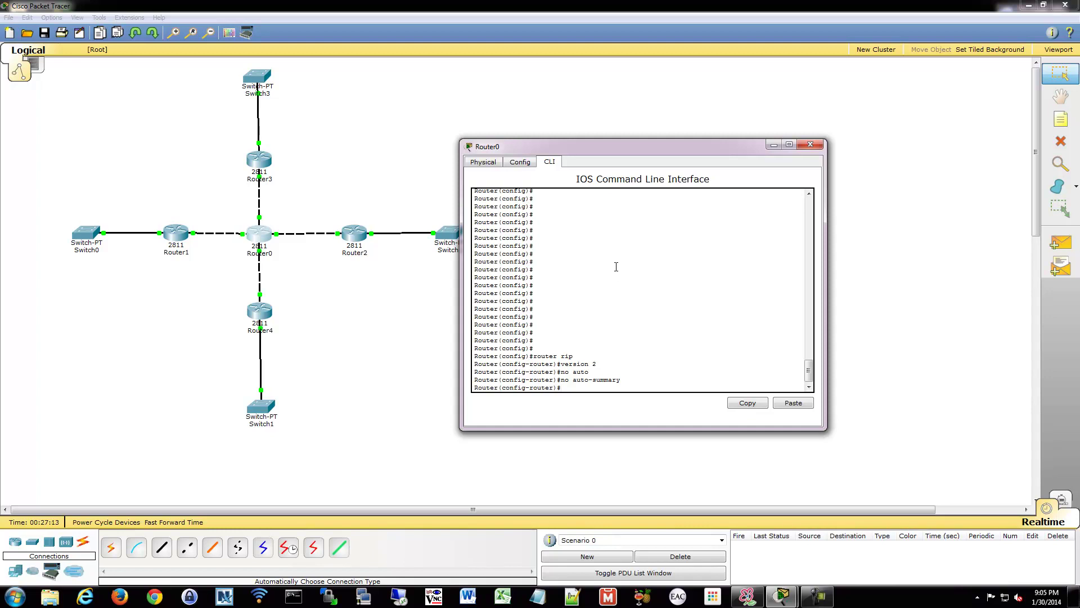
key(Return)
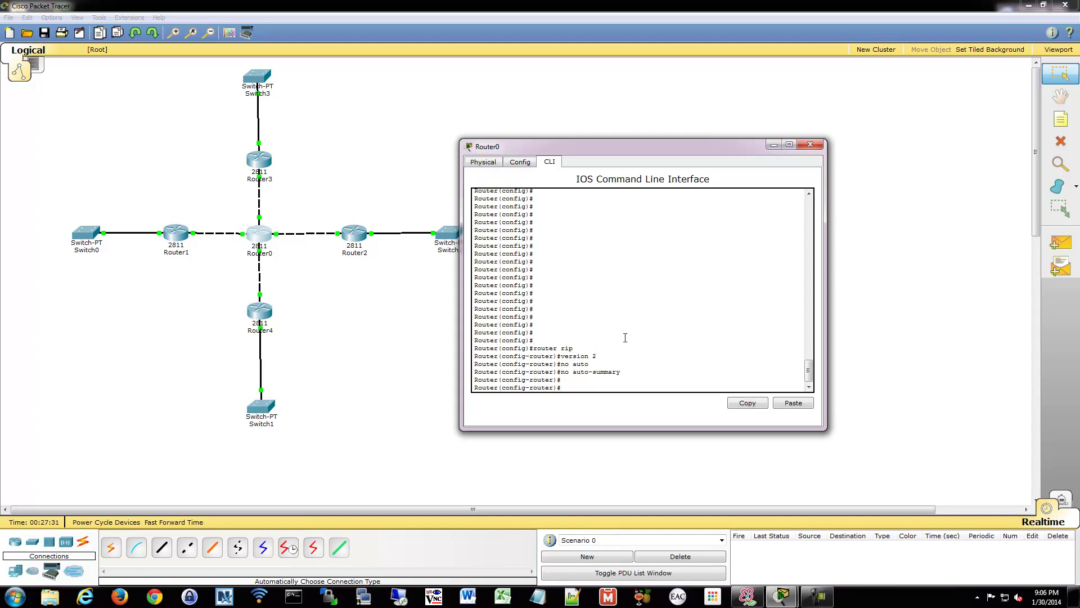
Step: Advertise networks 10.0.0.0, 10.0.0.4, 10.0.0.8 and 10.0.0.12, then show the running config
text(network 10.0.0.0)
key(Return)
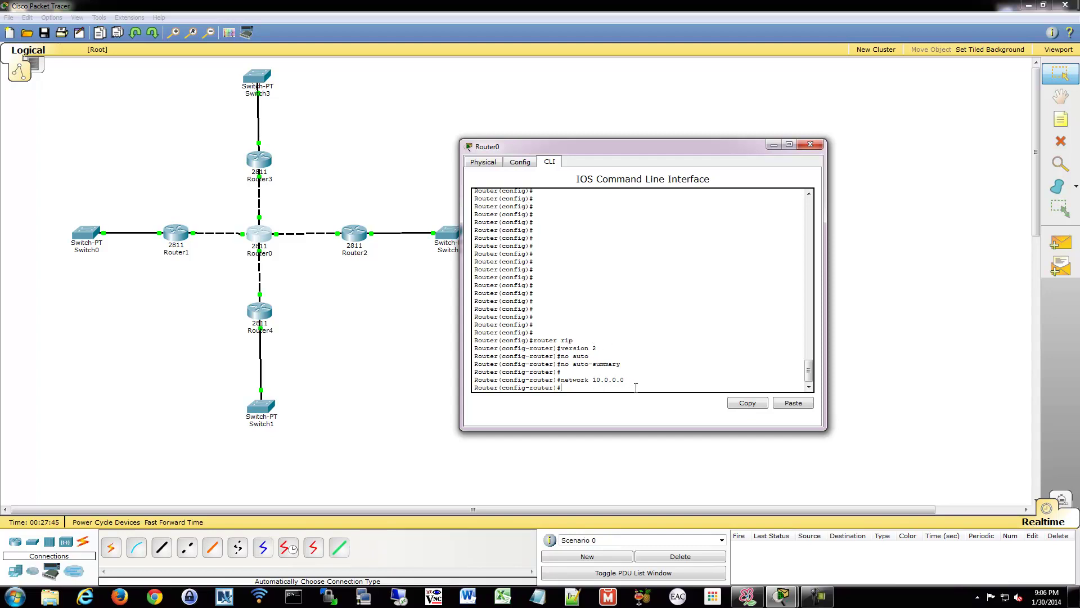
key(Up)
key(BackSpace)
text(4)
key(Return)
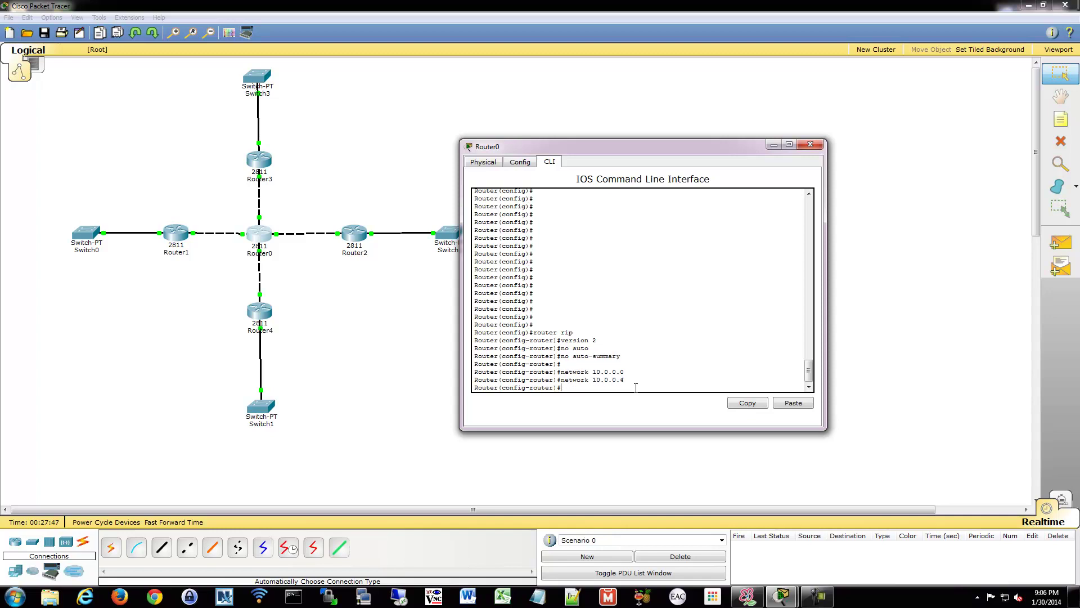
key(Up)
key(BackSpace)
text(8)
key(Return)
key(Up)
key(BackSpace)
text(12)
key(Return)
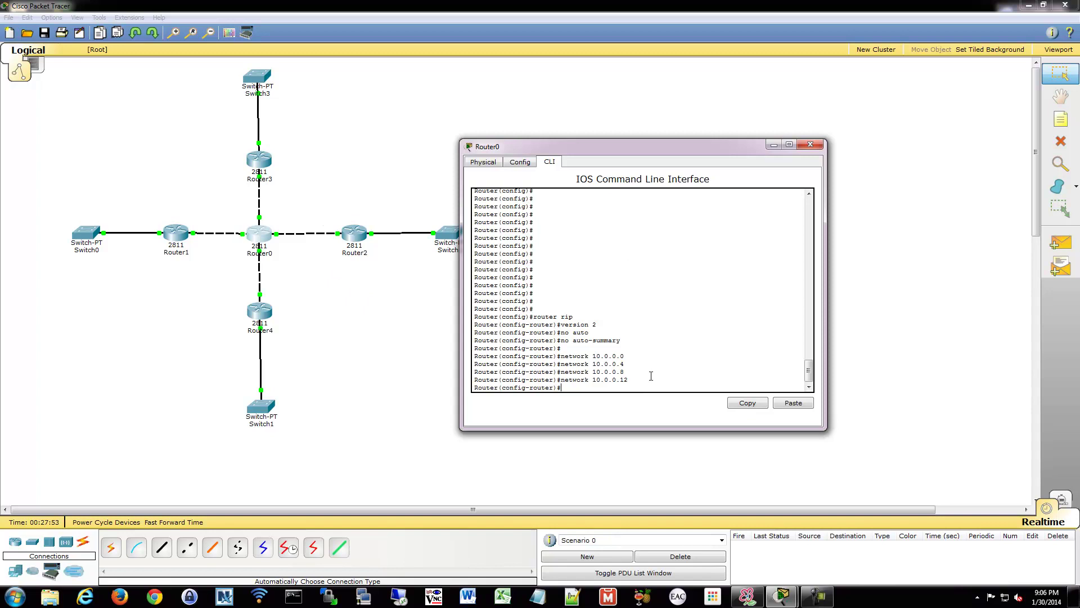
text(do sh run)
key(Return)
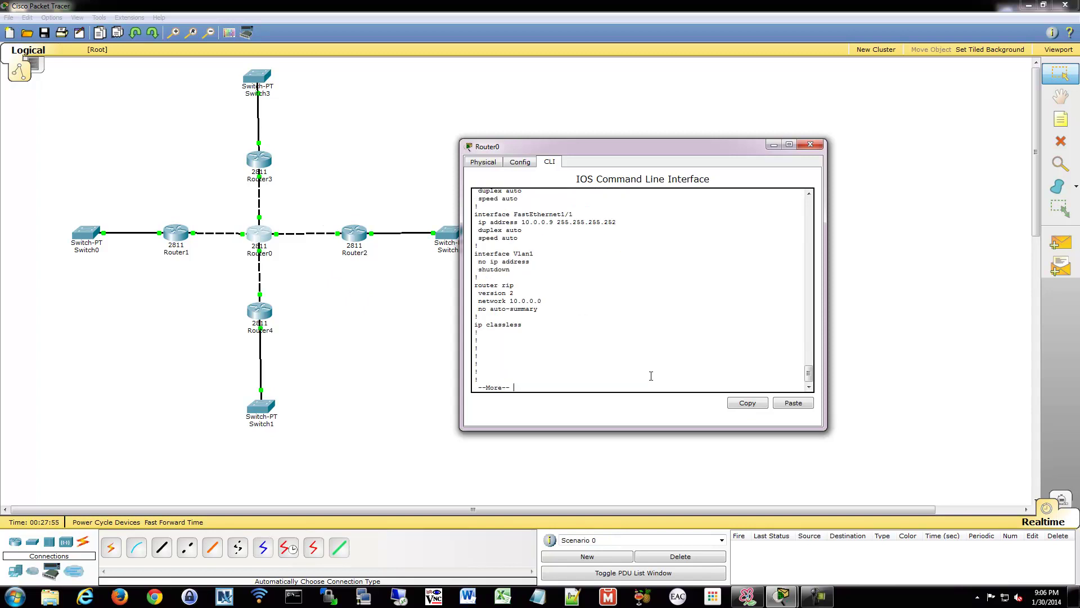
Step: Check the version 2 and network 10.0.0.0 lines in the router rip section, then quit the pager
drag(542, 301, 455, 303)
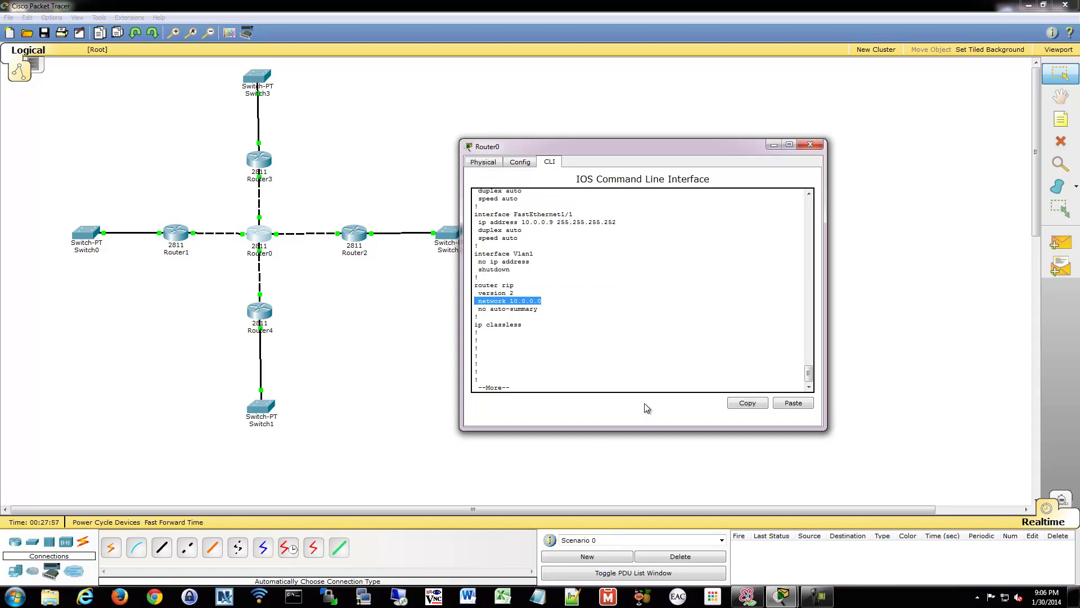
click(551, 299)
drag(522, 293, 465, 291)
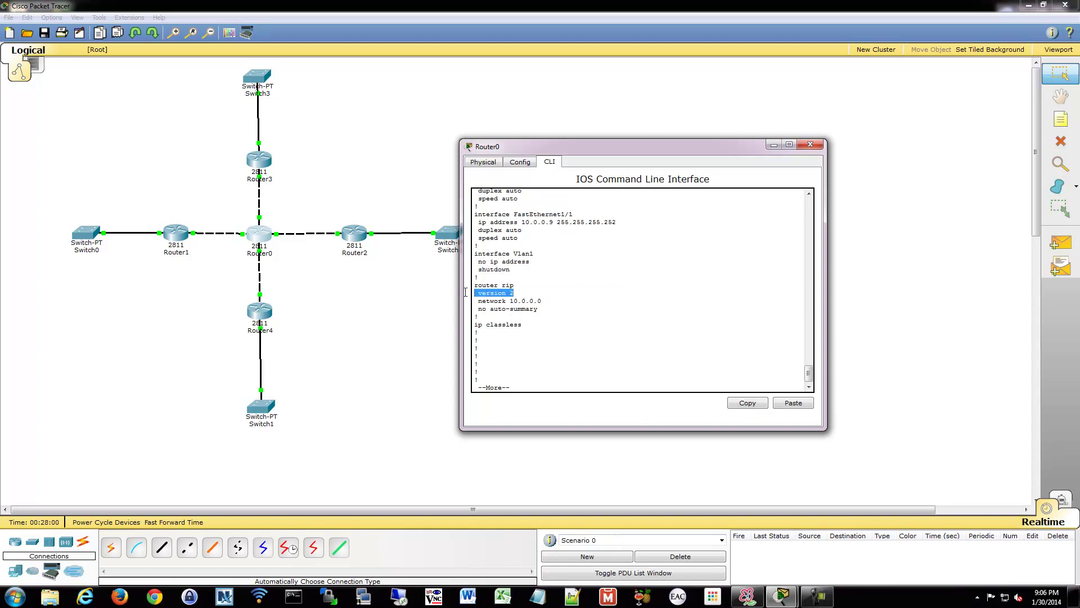
drag(567, 300, 434, 299)
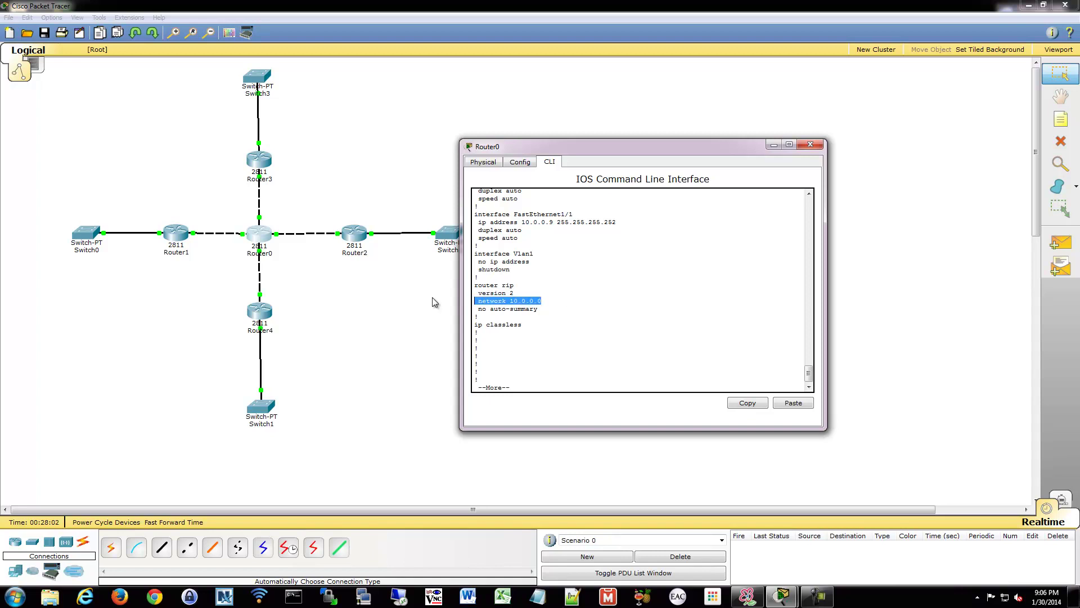
click(518, 307)
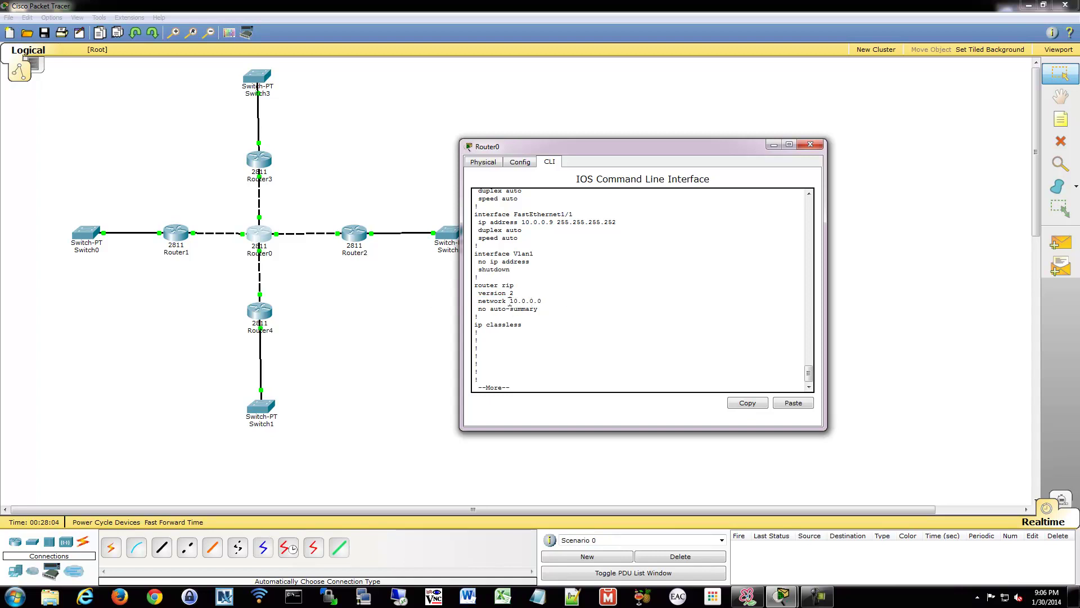
drag(510, 301, 517, 301)
key(q)
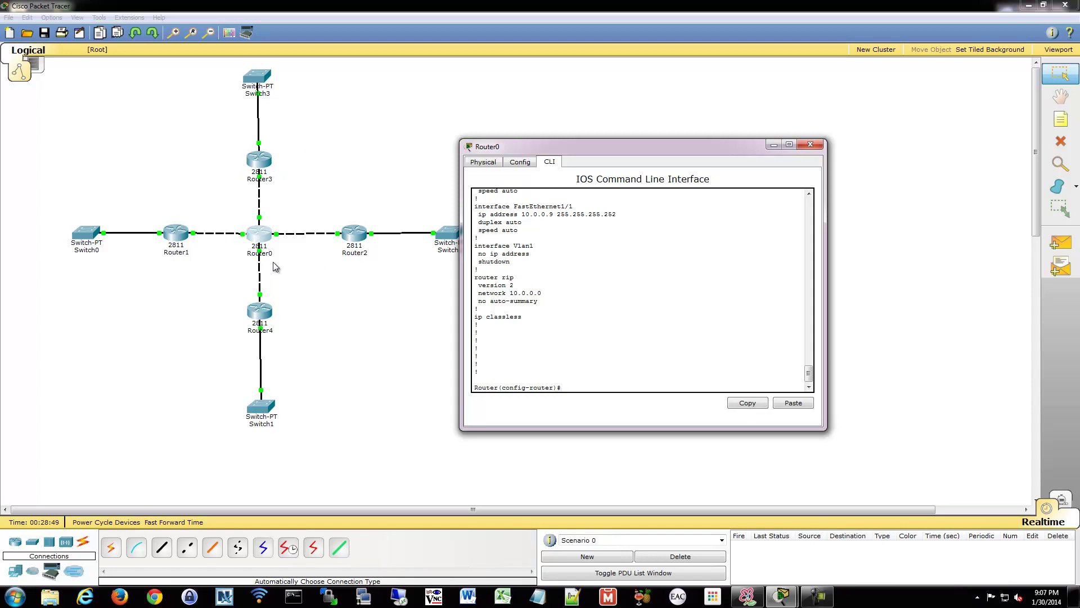
Step: Enter end to leave Router0's configuration mode
click(617, 338)
key(Return)
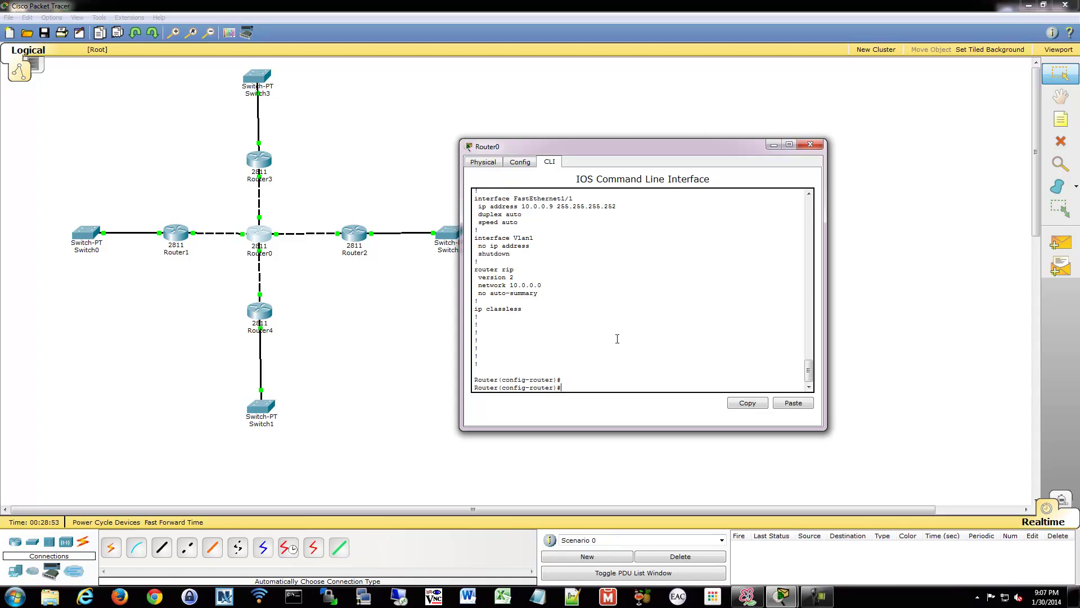
text(end)
key(Return)
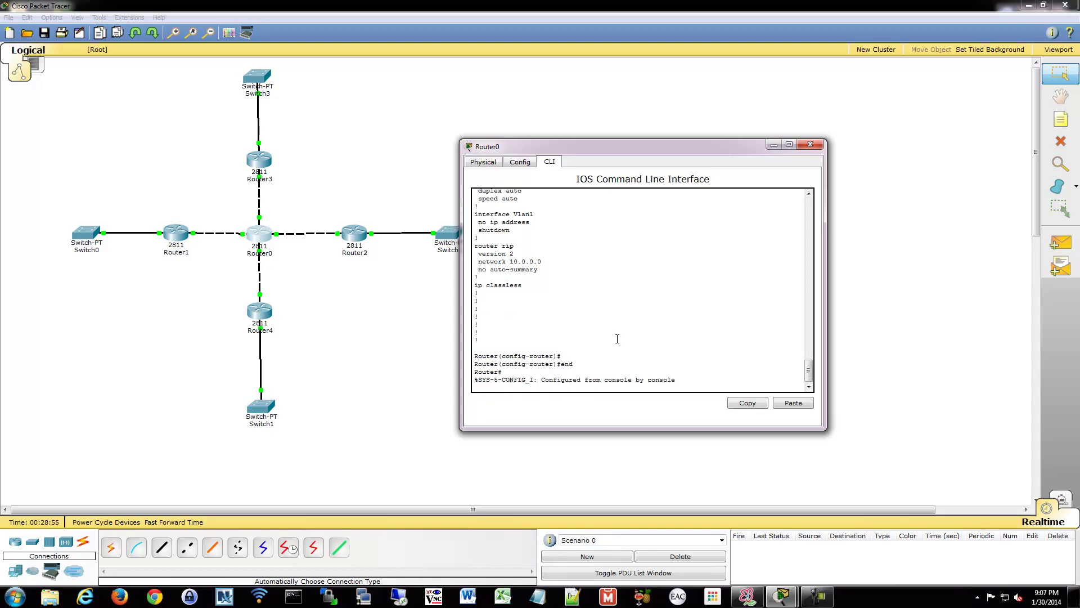
key(Return)
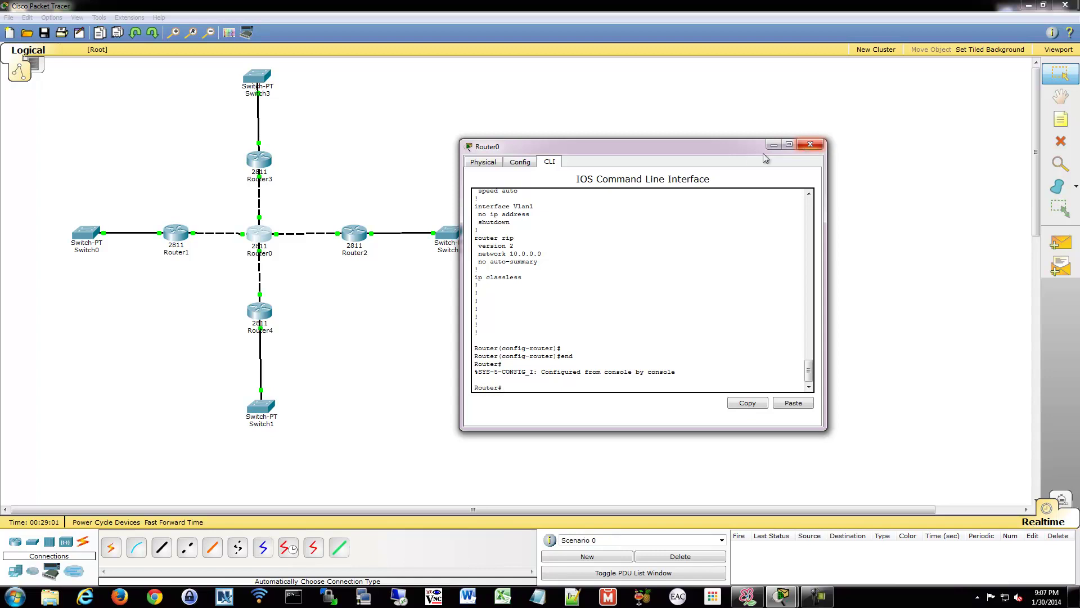
drag(700, 147, 824, 143)
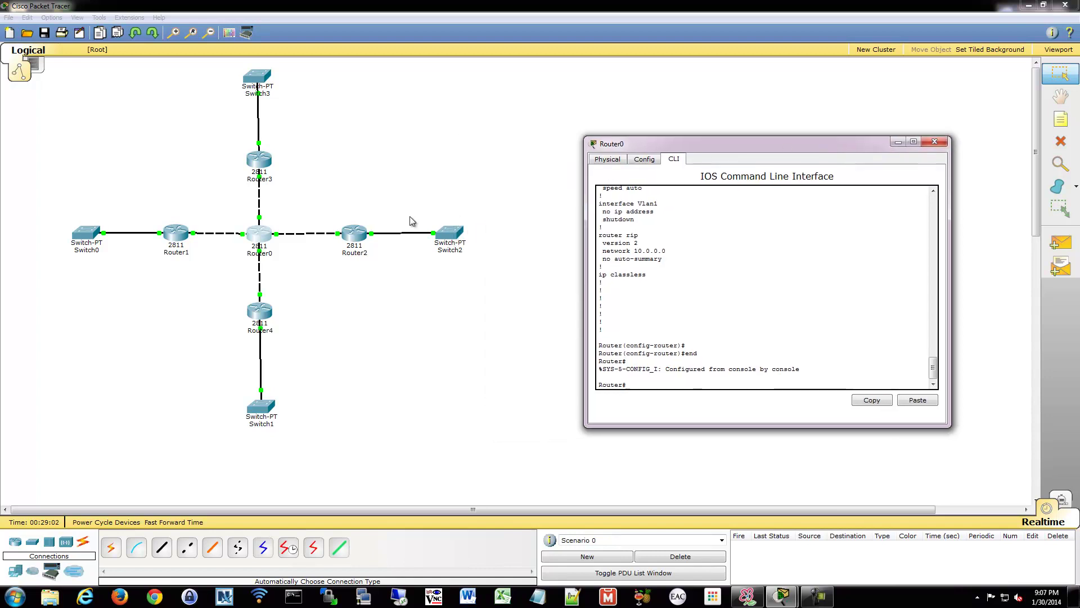
Step: On Router3, start RIP version 2 with auto-summary turned off
click(935, 141)
click(267, 166)
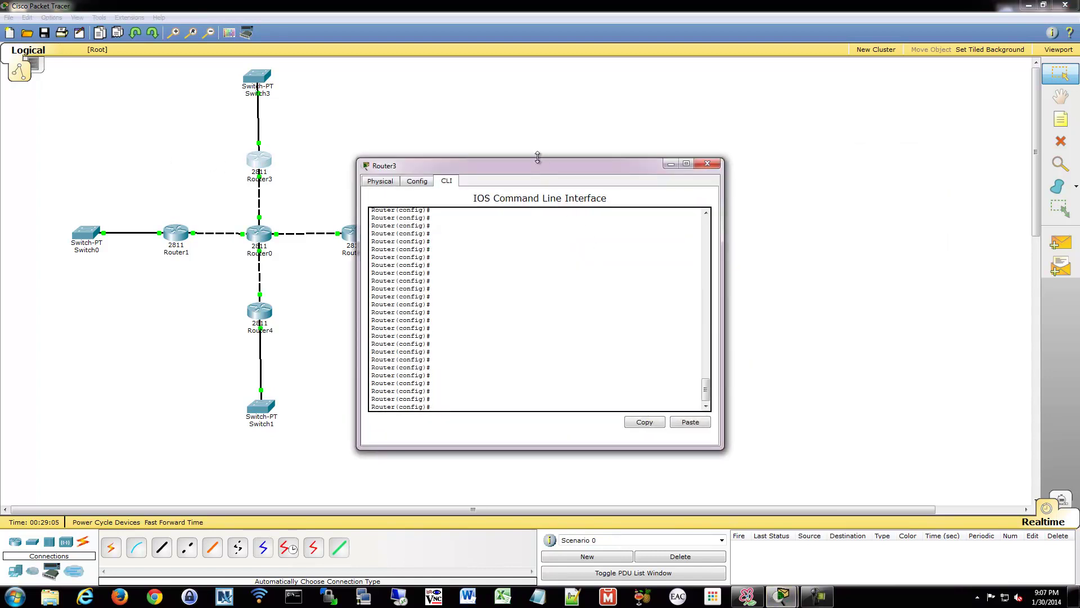
drag(540, 163, 672, 148)
text(router rip)
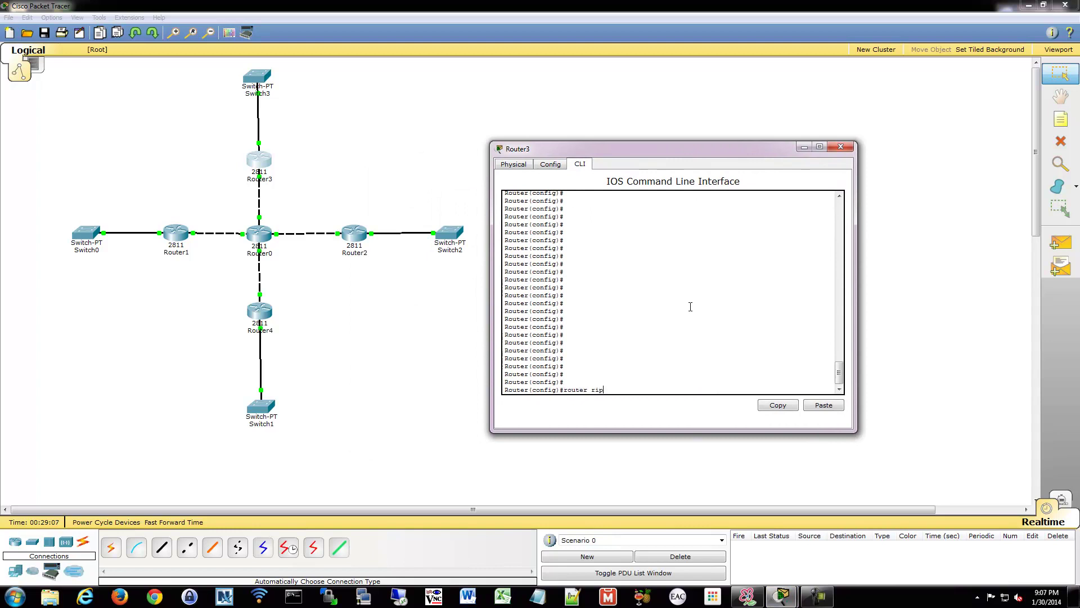
key(Return)
text(version 2)
key(Return)
text(no aut)
key(Tab)
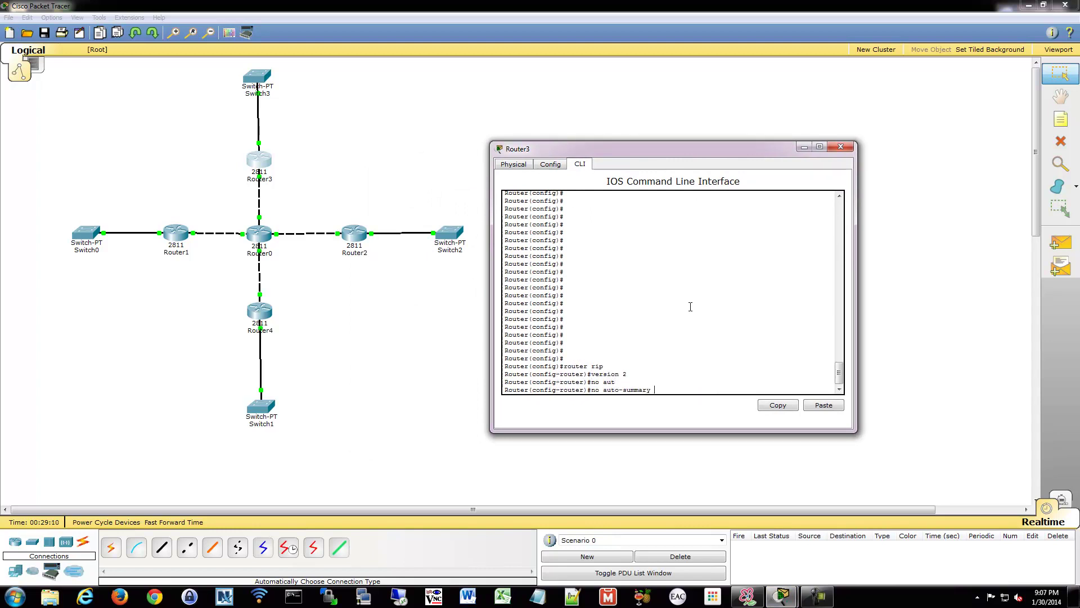
key(Return)
Step: Advertise networks 10.0.0.0 and 192.168.1.0 in Router3's RIP
text(nfig-router)#n)
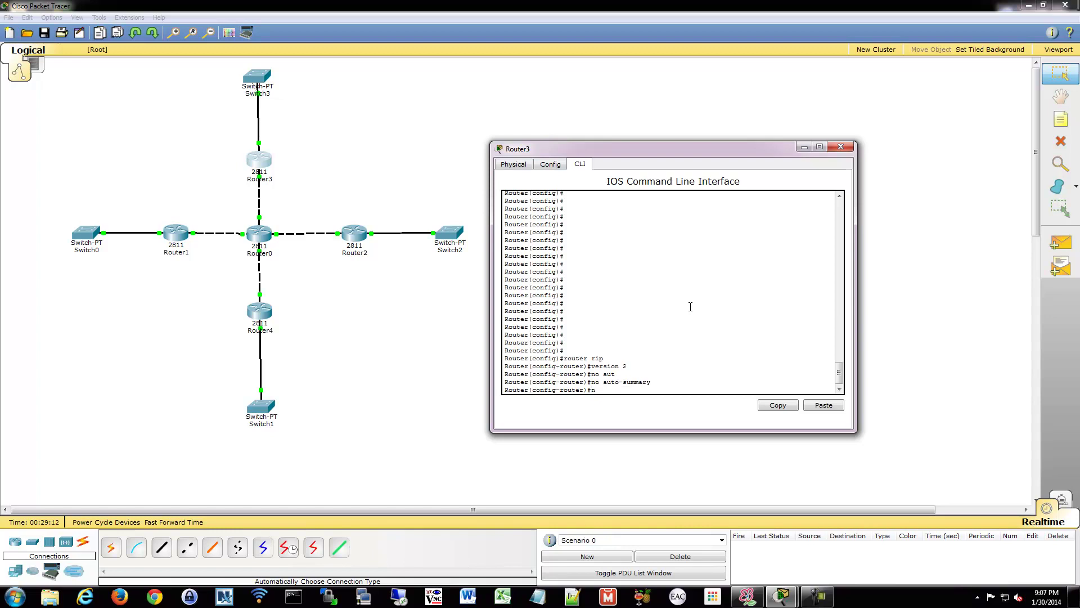
text(etwork 10.0.0.0)
key(Return)
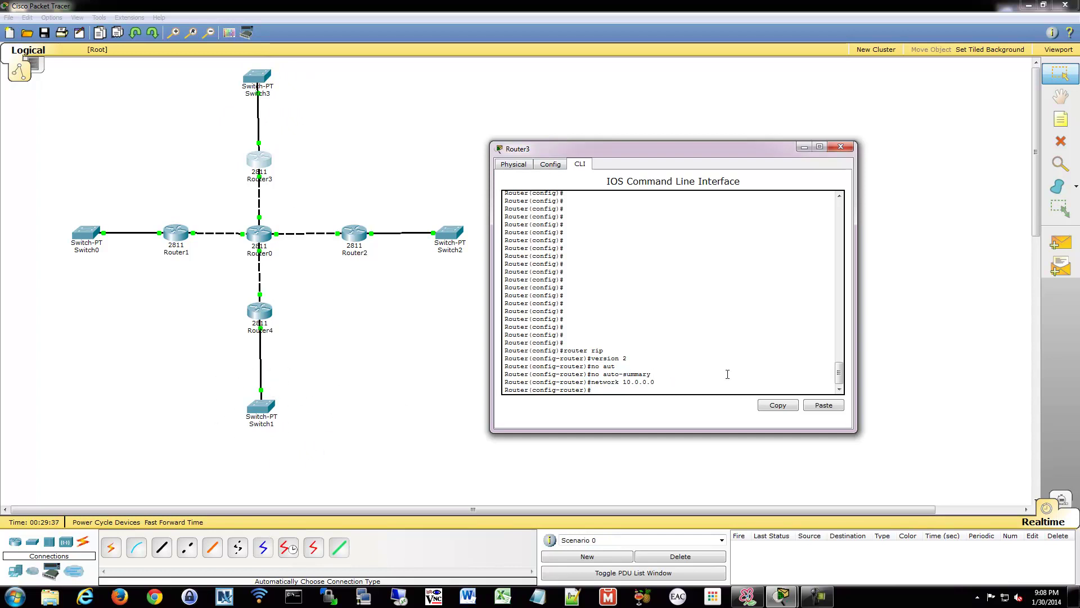
text(network 1)
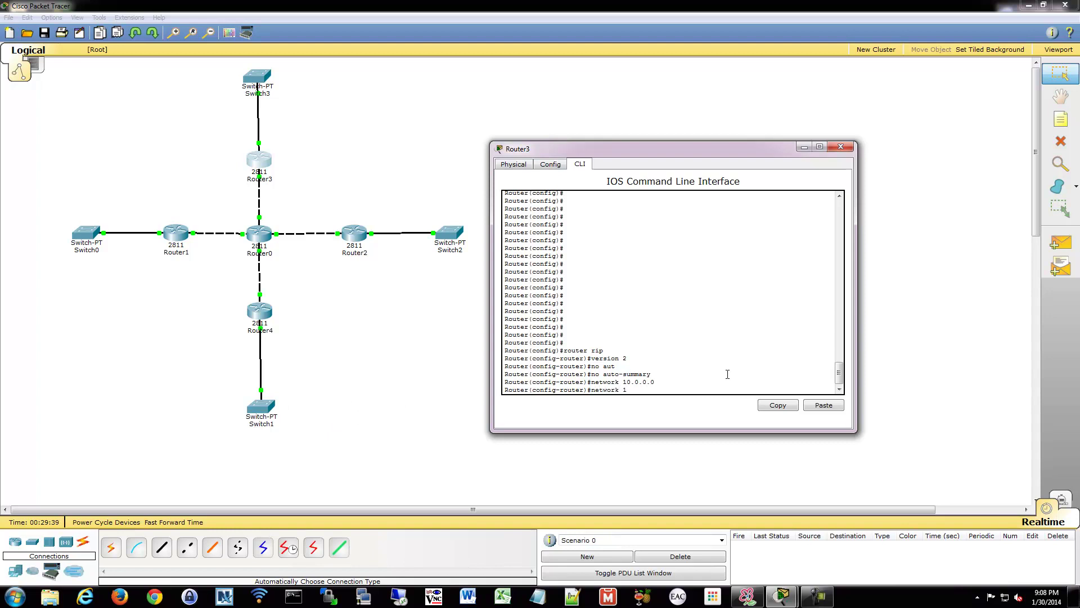
text(92.168.1.0)
key(Return)
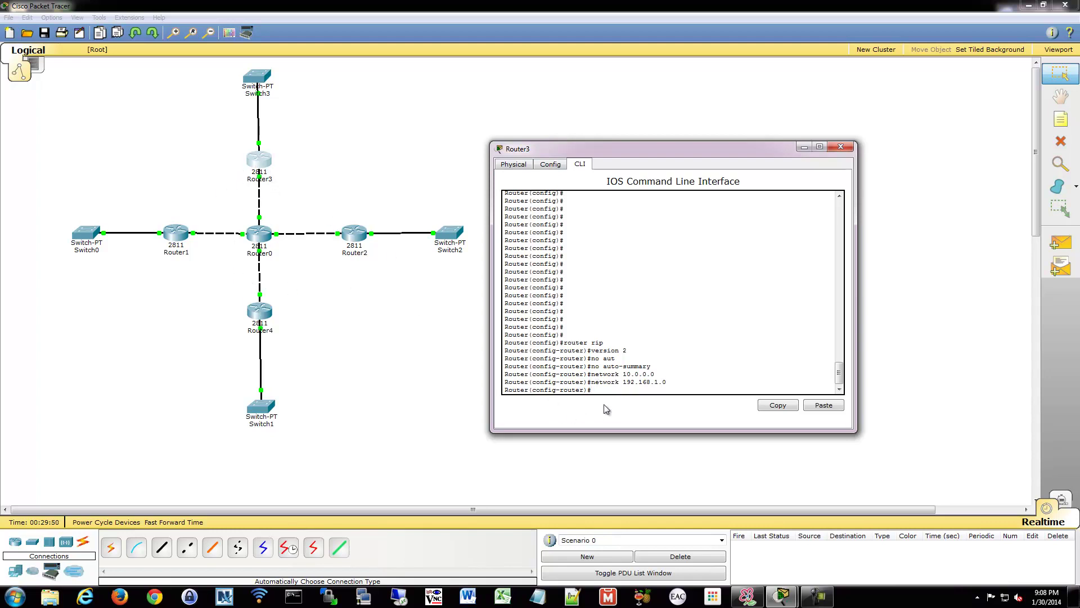
drag(615, 382, 672, 382)
click(639, 379)
click(268, 144)
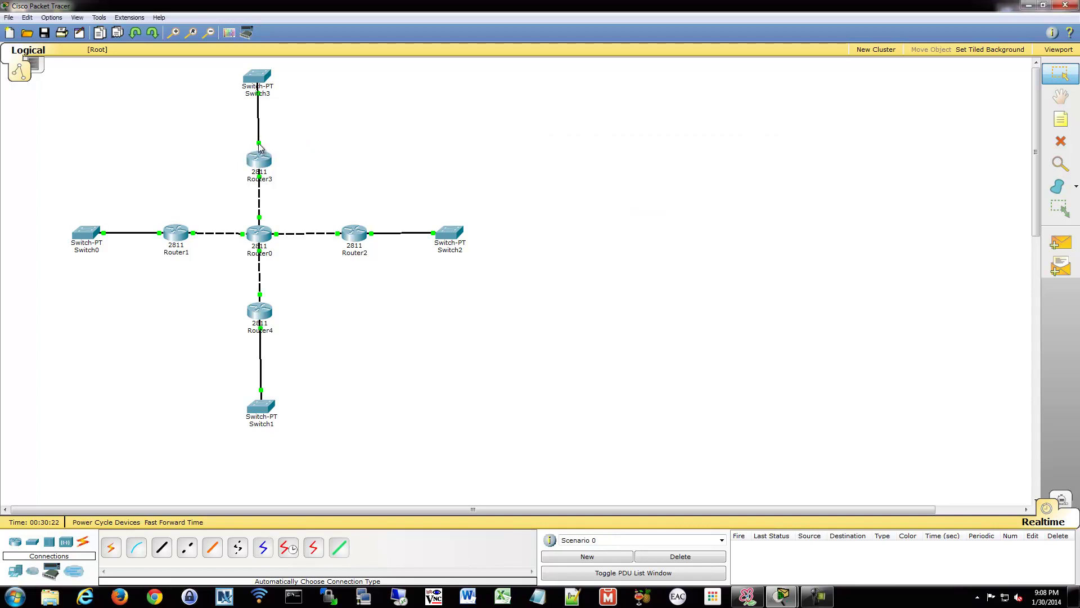
Step: Make fa0/1 a passive RIP interface on Router3
mouse_move(261, 145)
mouse_move(782, 595)
click(849, 534)
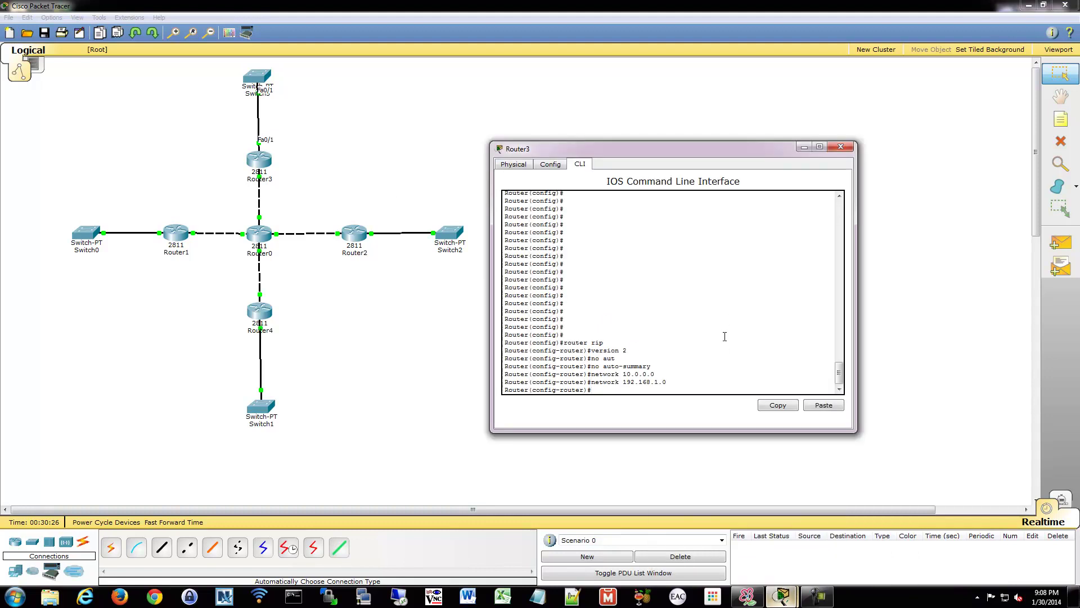
text(passi)
key(Tab)
text(fa)
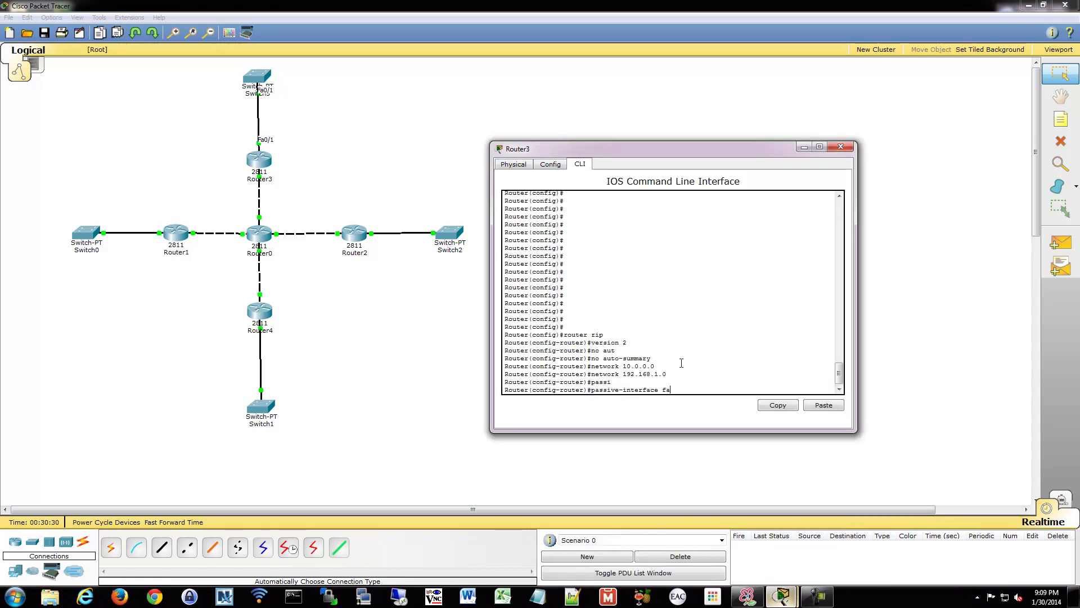
text(0/1)
key(Return)
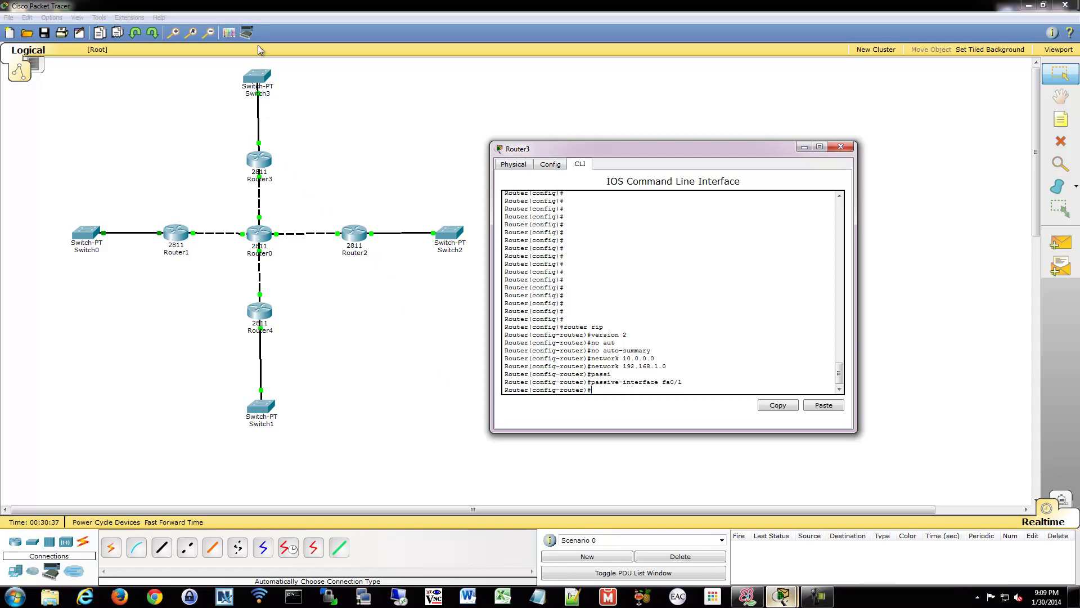
Step: Review the network 192.168.1.0 and passive-interface lines, exit RIP mode and close Router3's window
drag(590, 365, 699, 364)
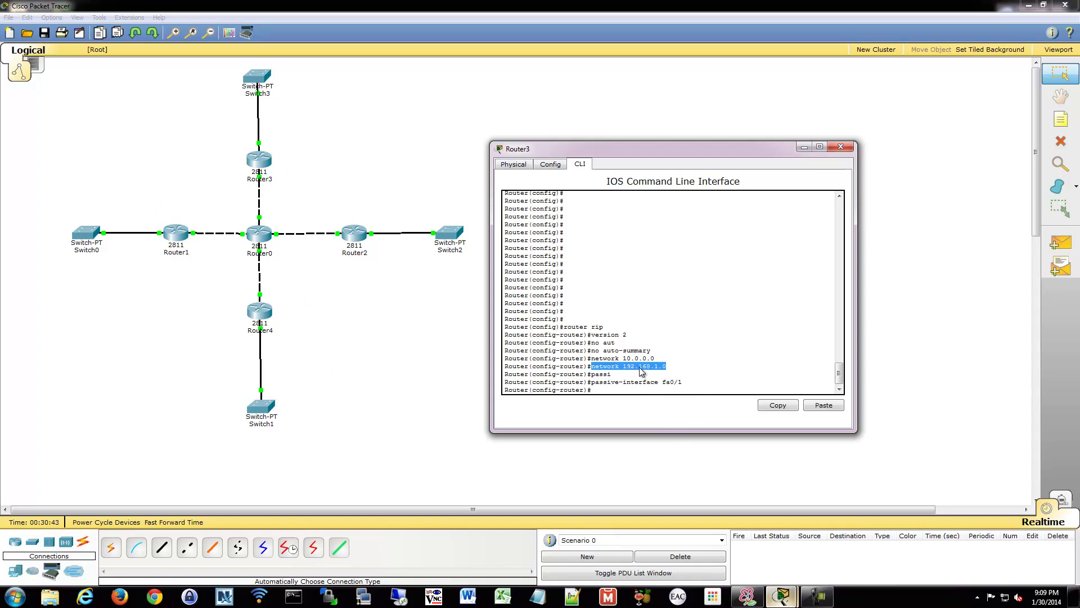
drag(591, 381, 703, 381)
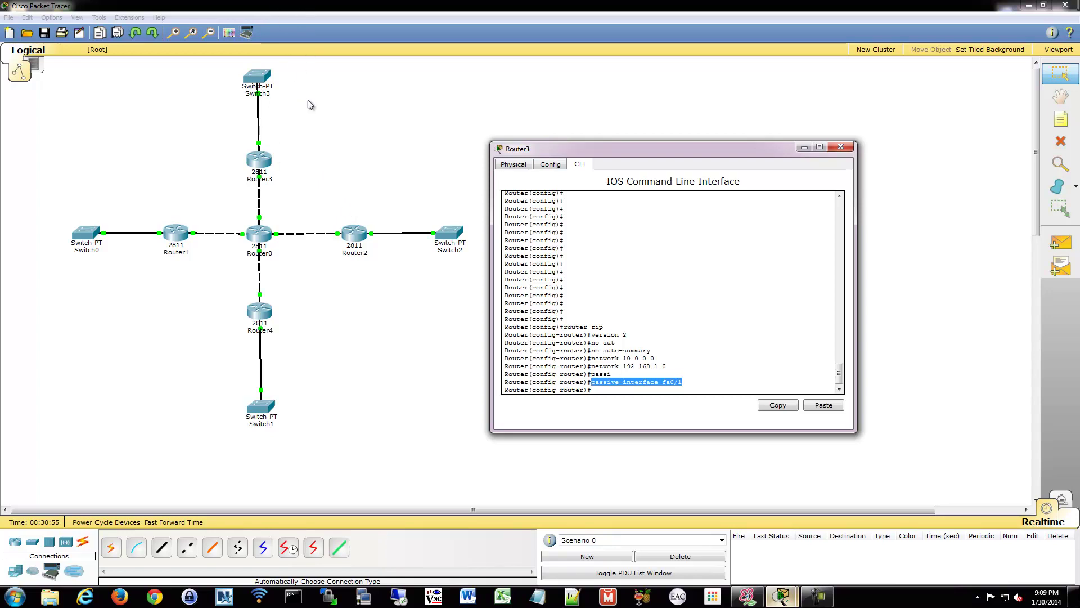
click(664, 323)
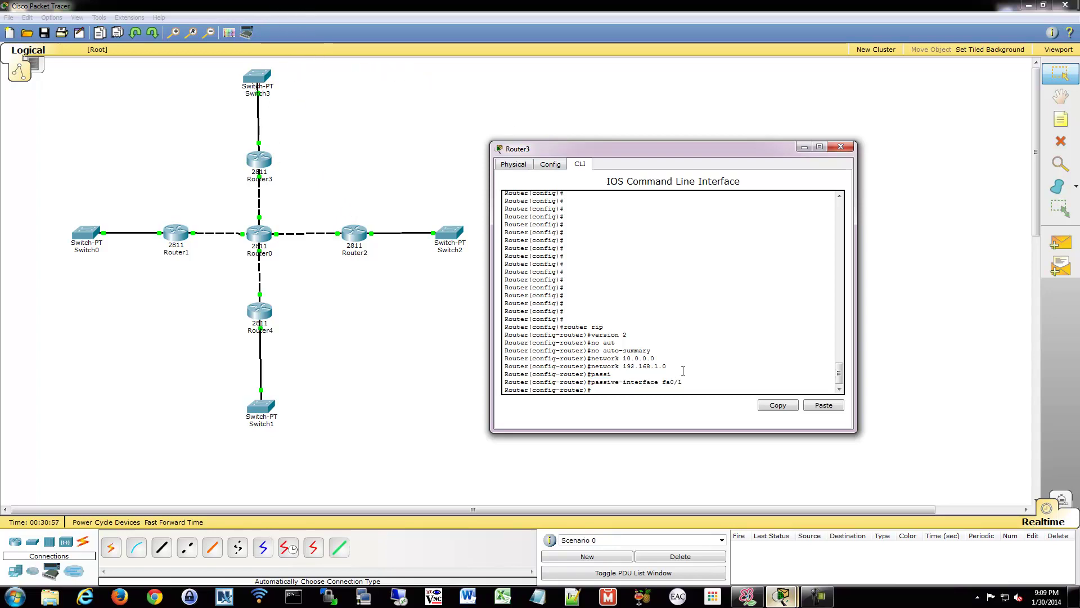
drag(692, 393, 507, 381)
click(616, 386)
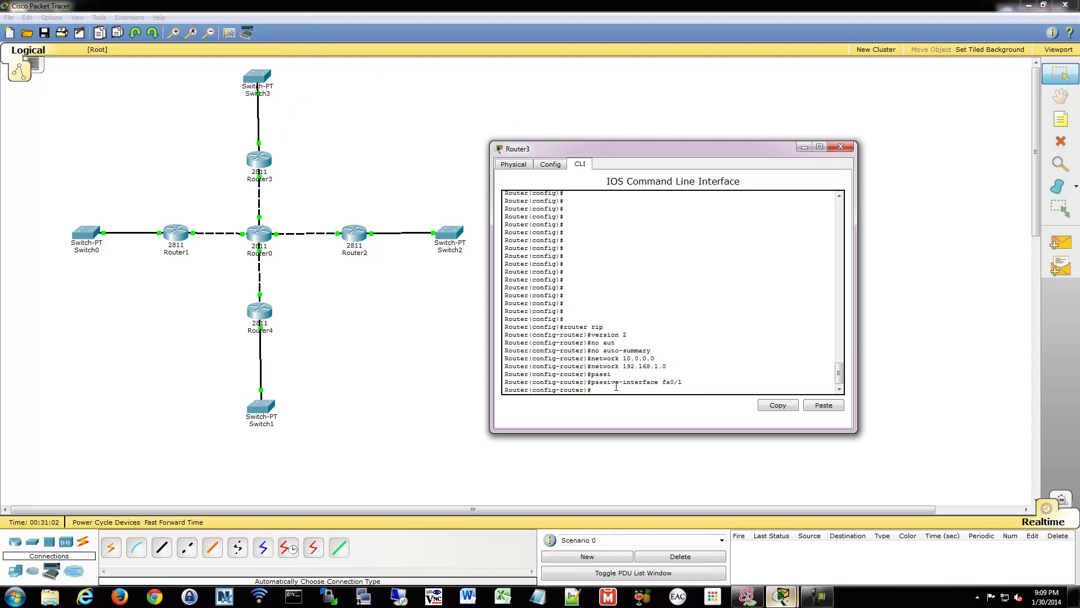
text(exit)
key(Return)
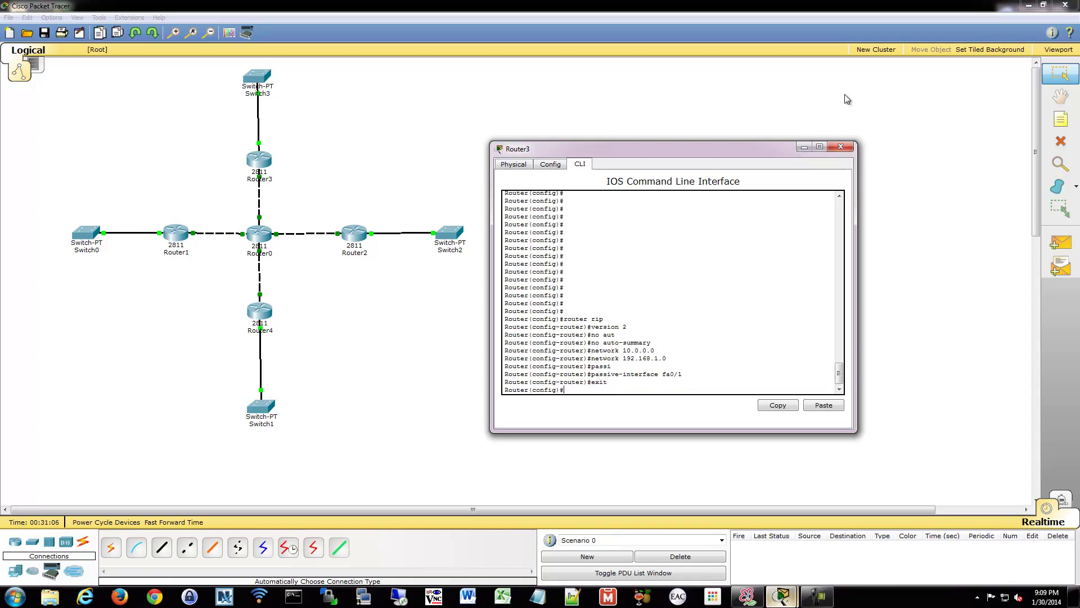
click(838, 145)
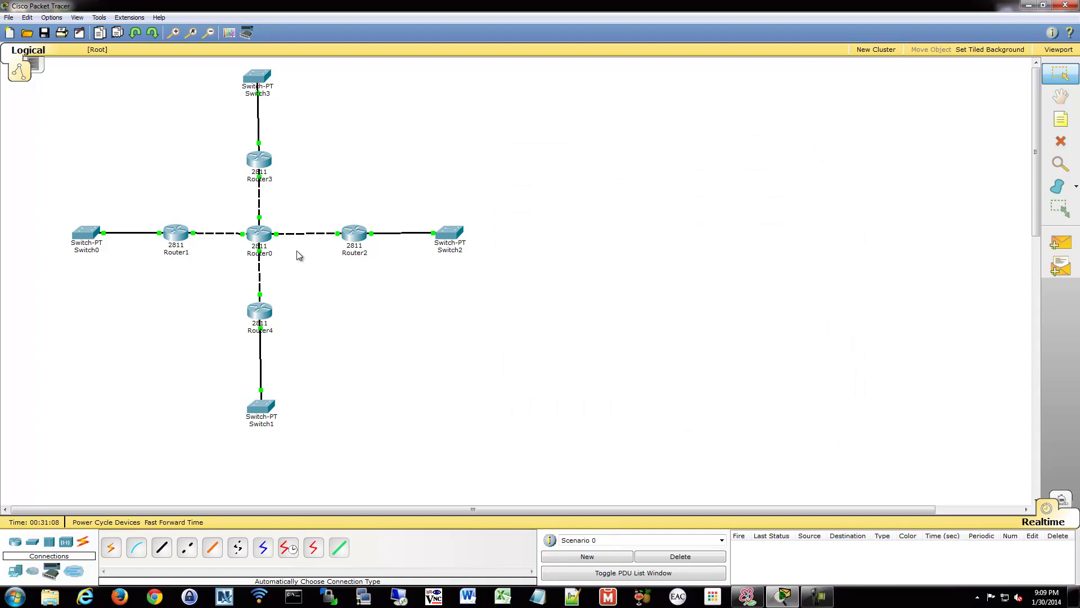
Step: In Router2's CLI, start RIP version 2 with auto-summary turned off
click(354, 232)
click(448, 182)
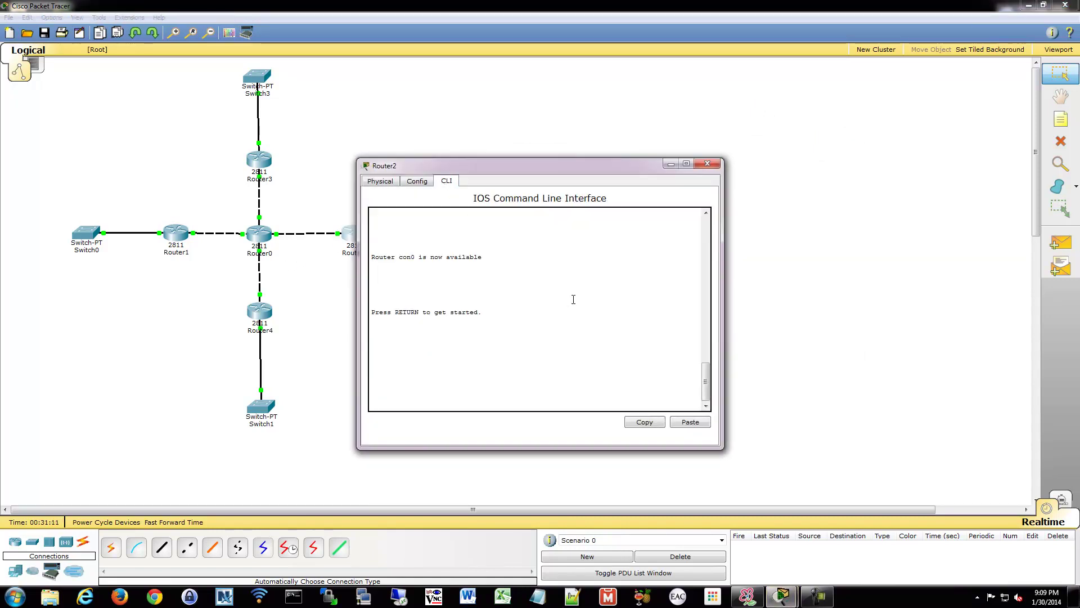
text(en)
key(Return)
text(conf t)
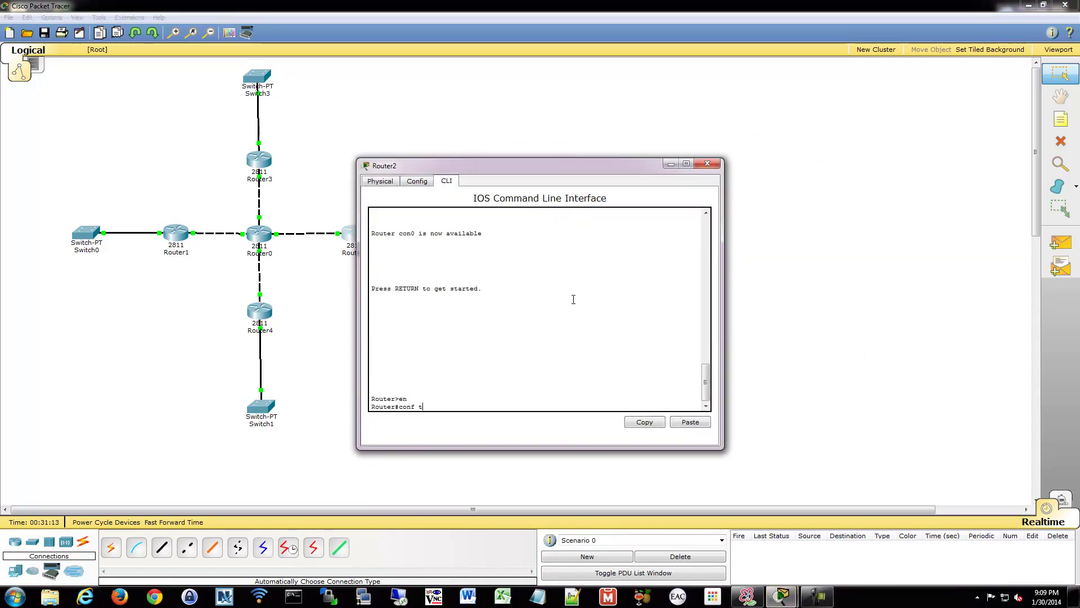
key(Return)
text(router rip)
key(Return)
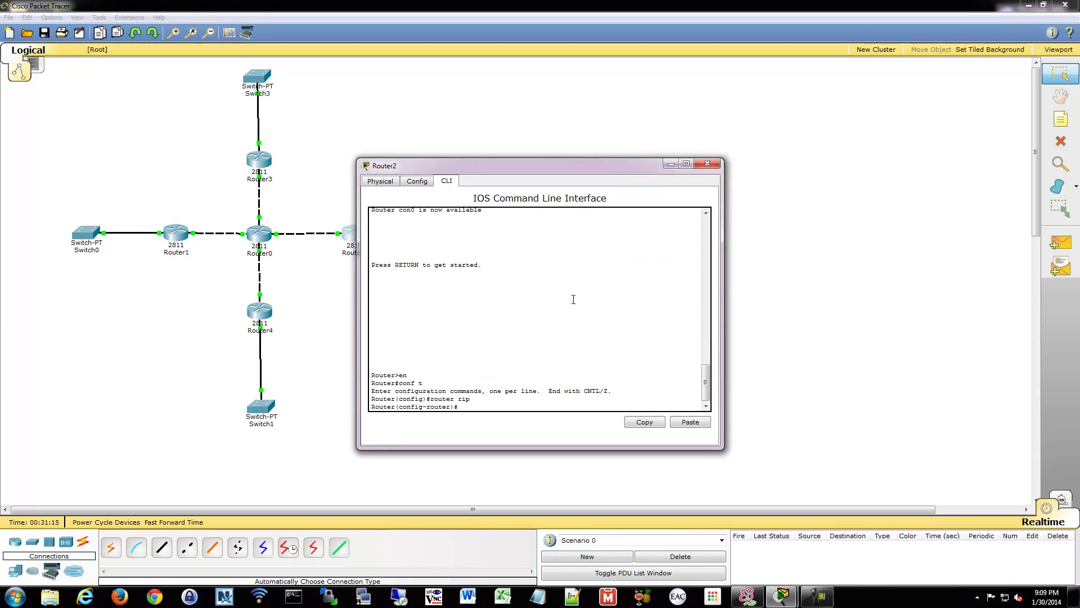
text(version 2)
key(Return)
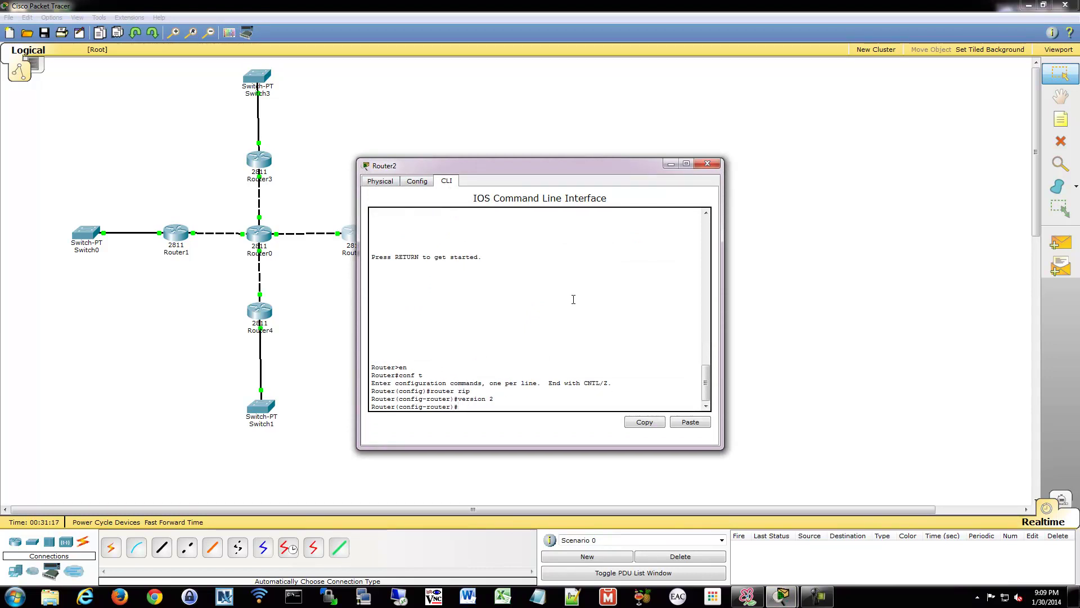
text(a)
key(BackSpace)
text(no auto)
key(Tab)
key(Return)
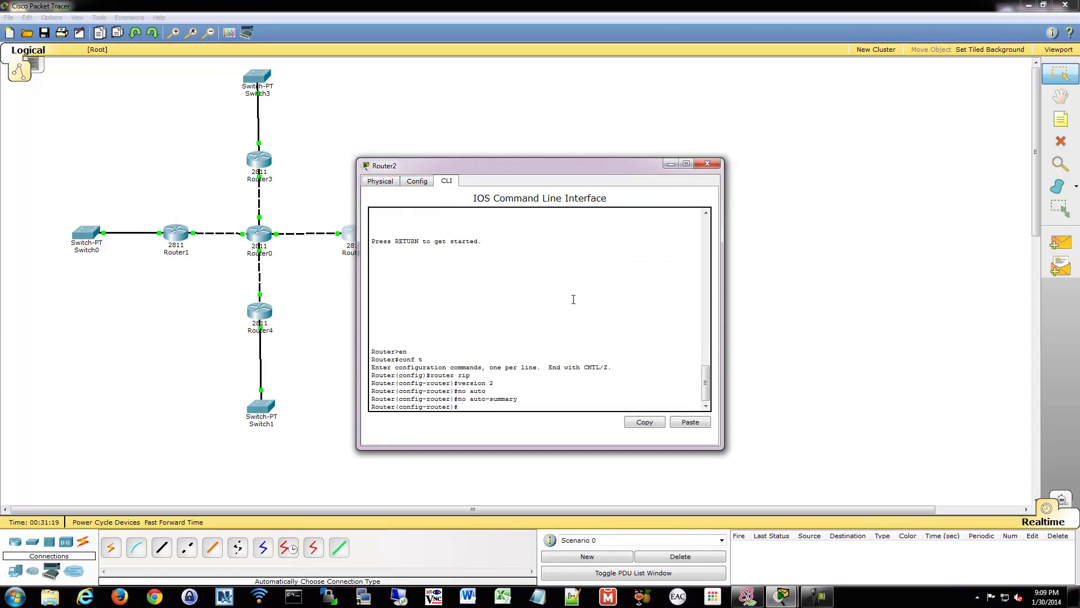
Step: Advertise networks 10.0.0.0 and 192.168.2.0 in Router2's RIP
text(netowr)
key(BackSpace)
key(BackSpace)
key(BackSpace)
text(work 10.0.0.0)
key(Return)
key(Up)
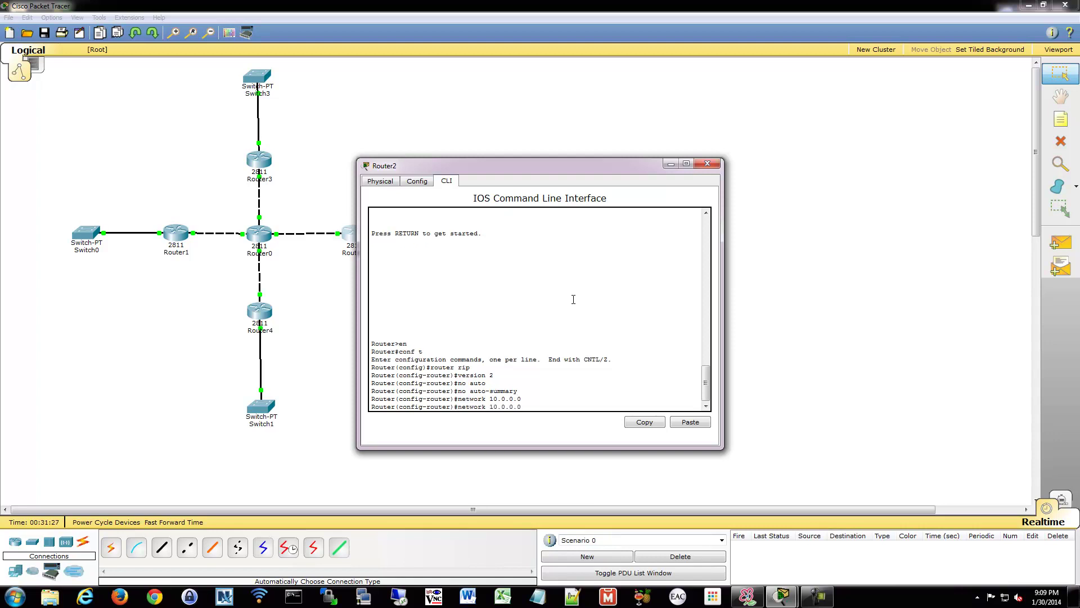
key(BackSpace)
key(BackSpace)
key(BackSpace)
key(BackSpace)
key(BackSpace)
key(BackSpace)
key(BackSpace)
text(192.168.2.0)
key(Return)
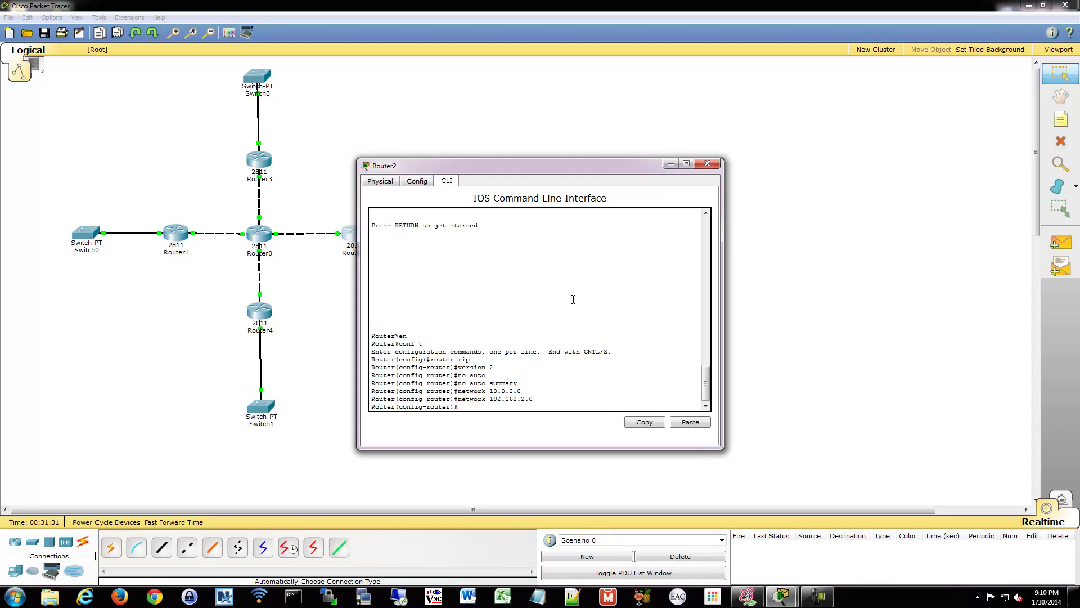
Step: Set fa0/1 as passive-interface, end configuration and close Router2's settings
text(passi)
key(Tab)
text(fa0/1)
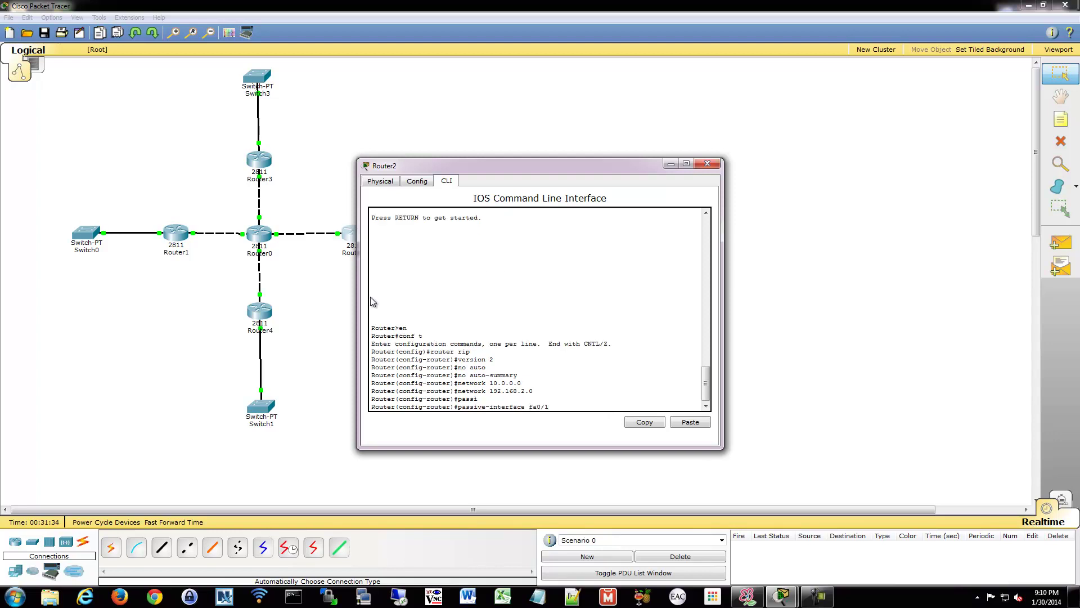
key(alt+F4)
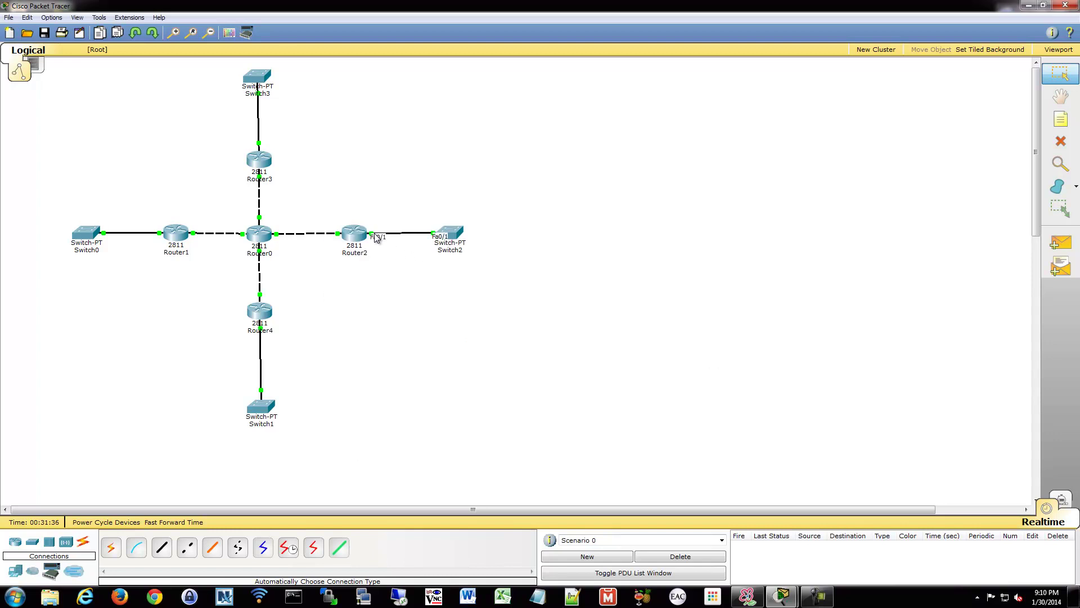
mouse_move(781, 596)
click(806, 519)
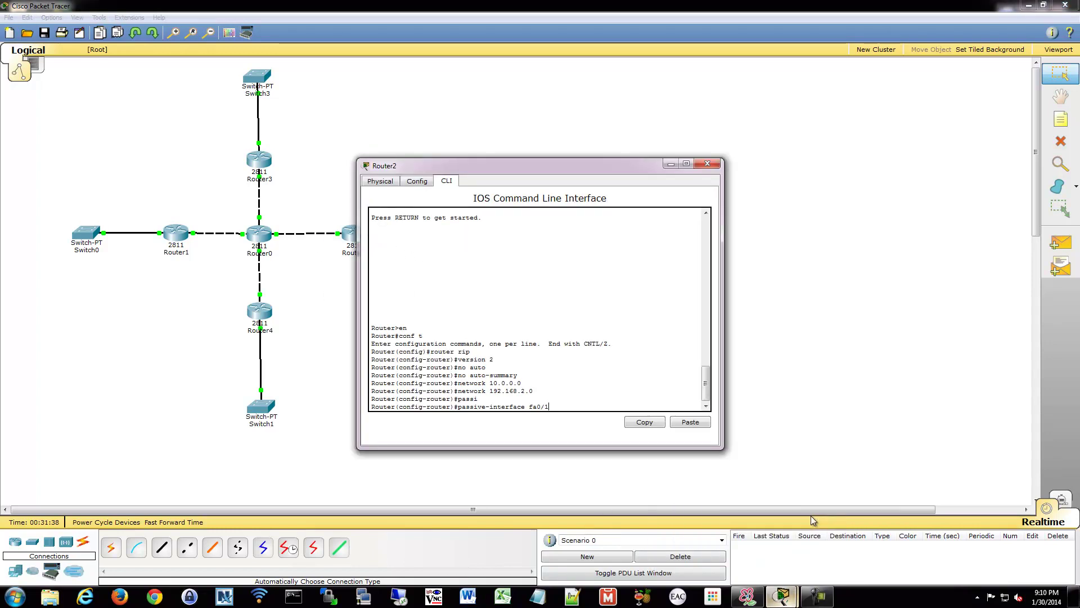
text(end)
key(Return)
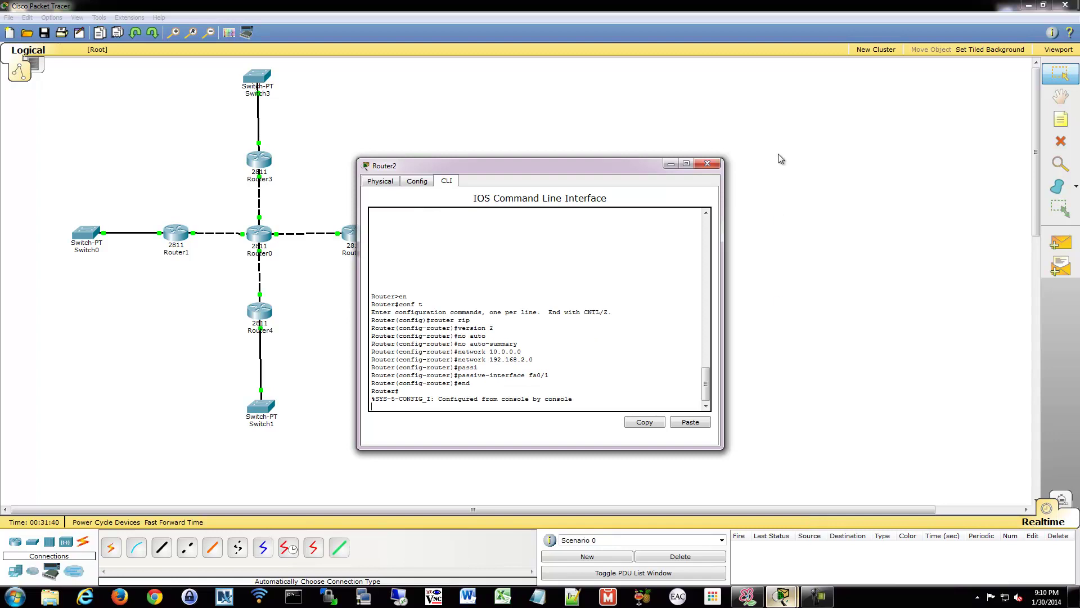
click(707, 164)
Step: In Router4's CLI, enter global configuration and start RIP version 2
click(260, 312)
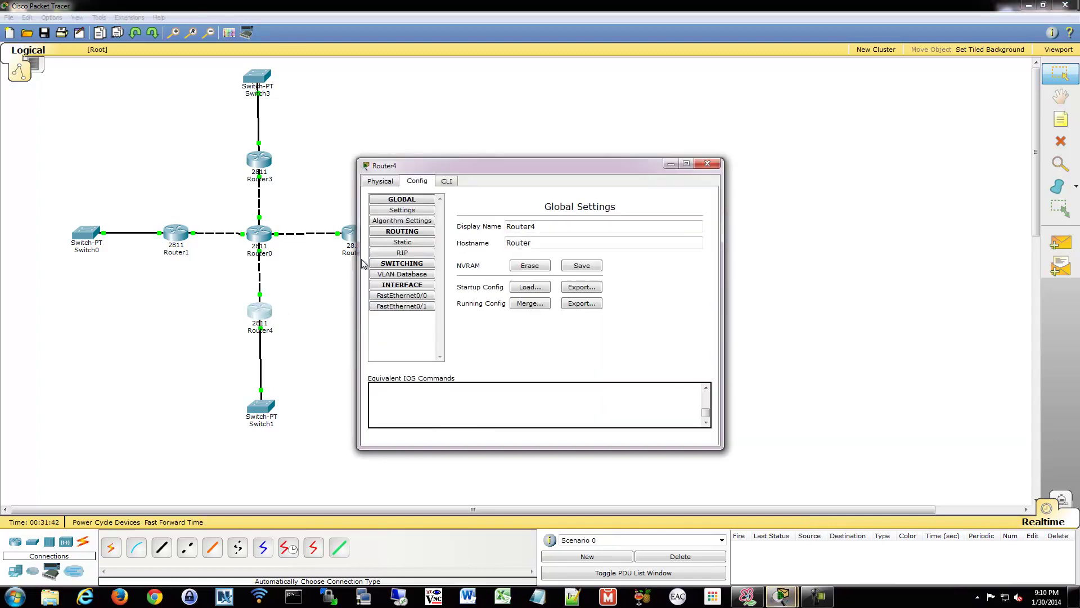
click(446, 181)
key(Return)
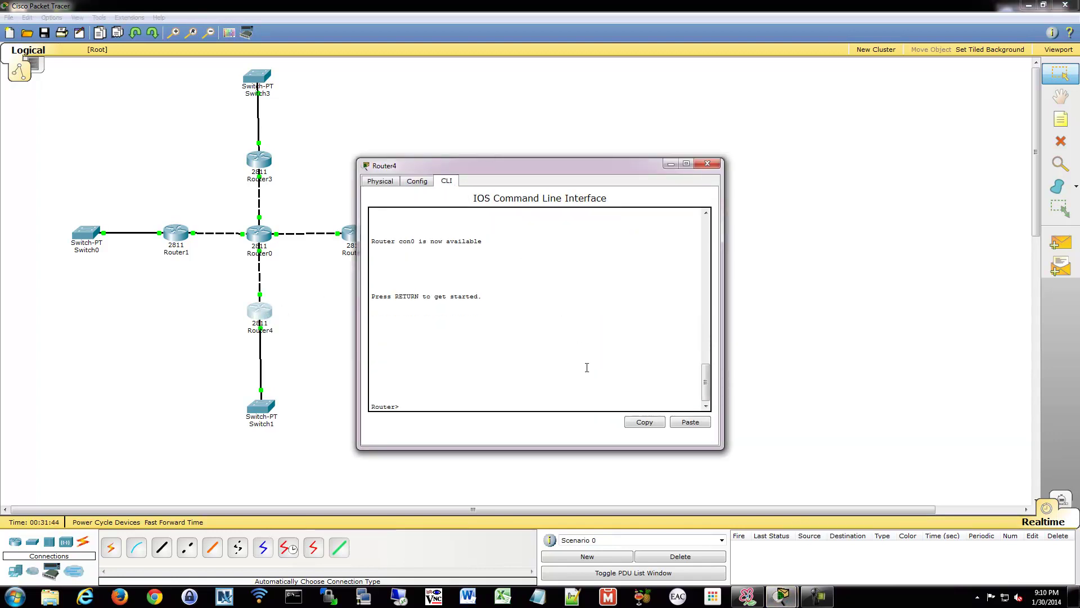
text(en)
key(Return)
text(conf t)
key(Return)
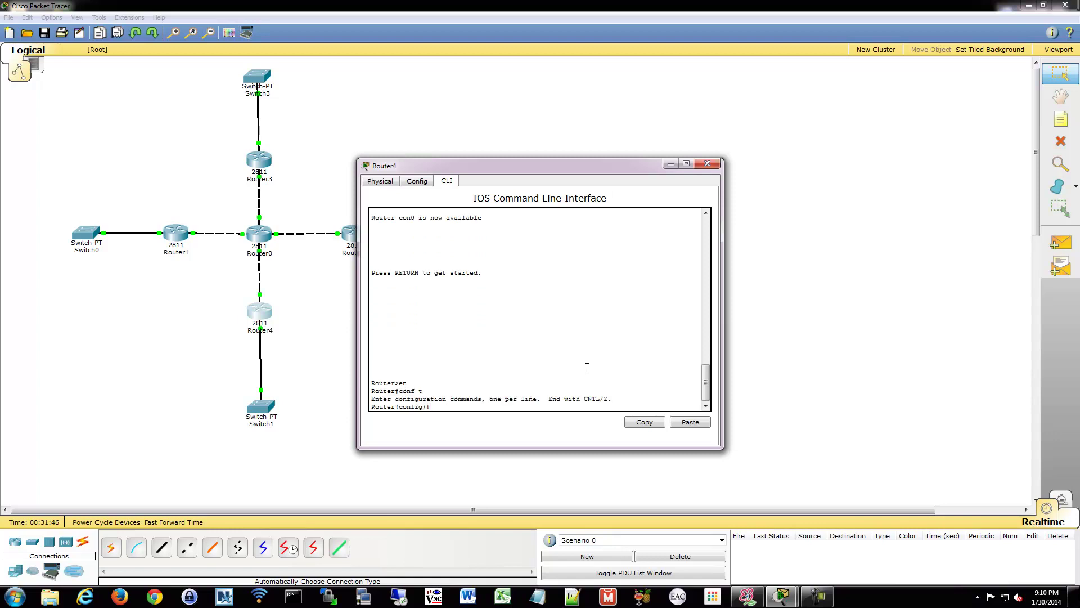
text(router rip)
key(Return)
text(v)
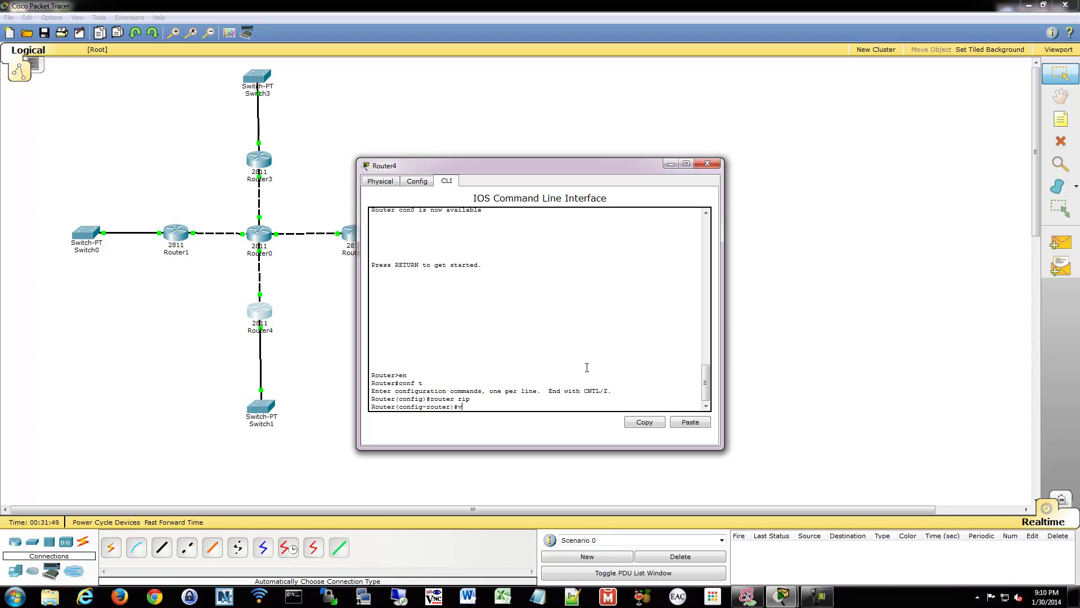
text(erison 2)
key(Return)
text(n)
text(outer)#no)
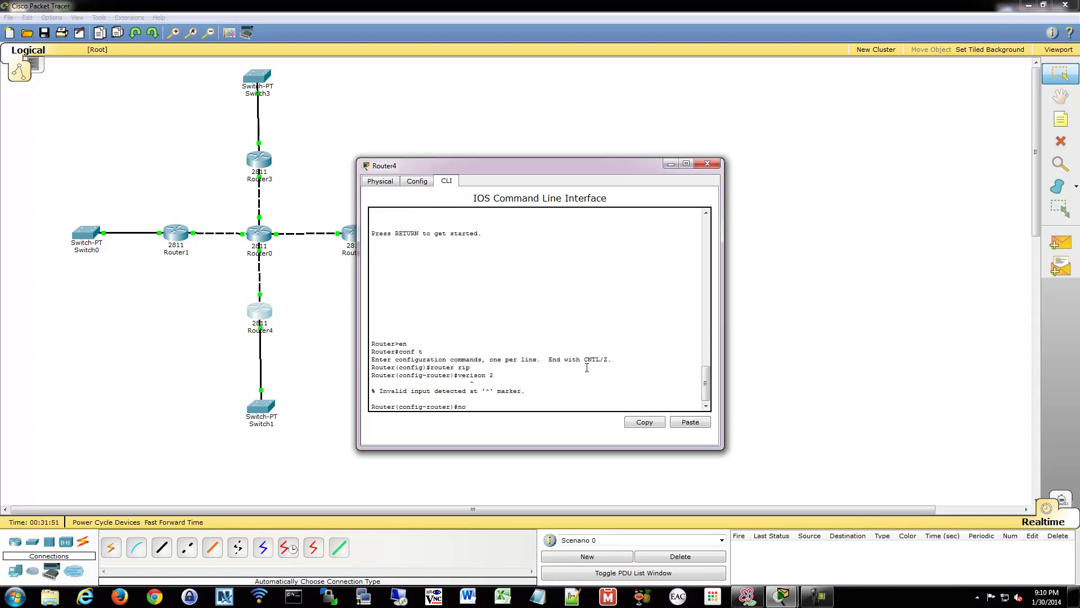
key(BackSpace)
key(BackSpace)
text(version 2)
key(Return)
Step: Turn off auto-summary and advertise networks 10.0.0.0 and 192.168.3.0
text(no )
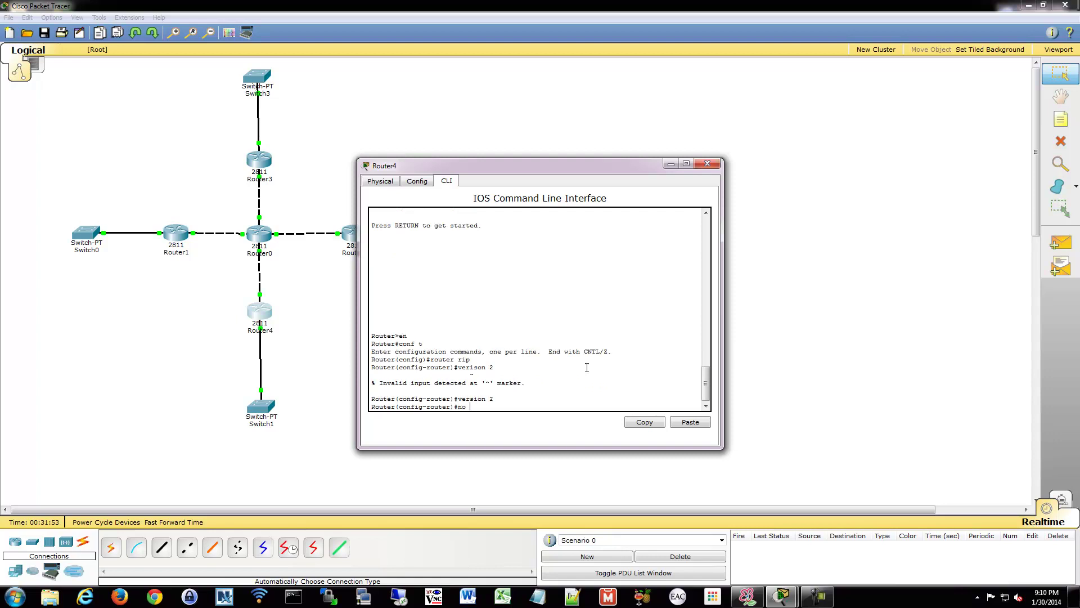
text(auto)
key(Tab)
key(Return)
text(network)
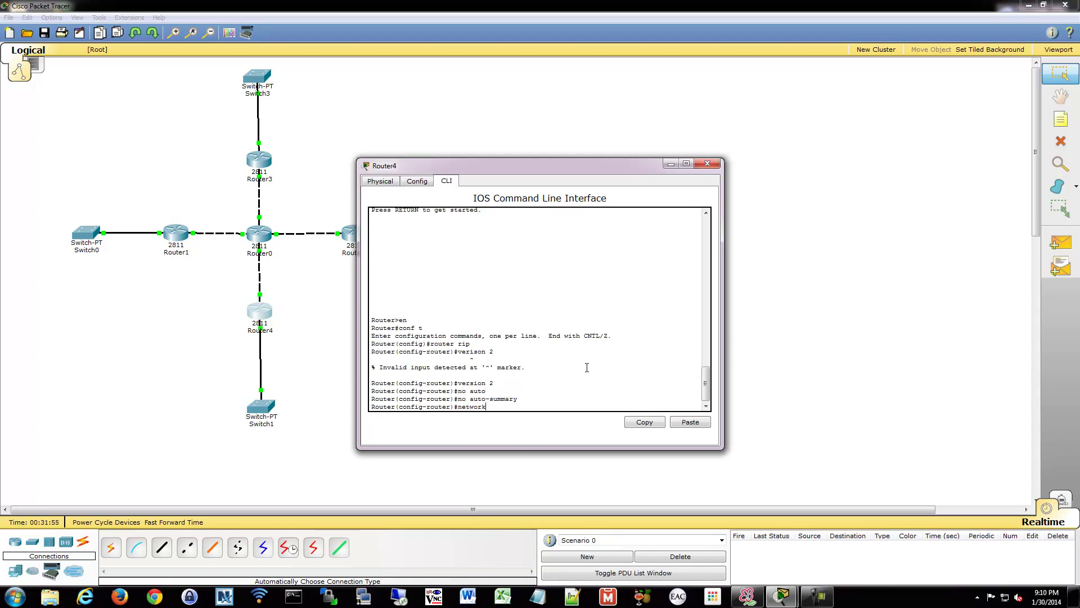
text( 10.0.0.0)
key(Return)
text(net)
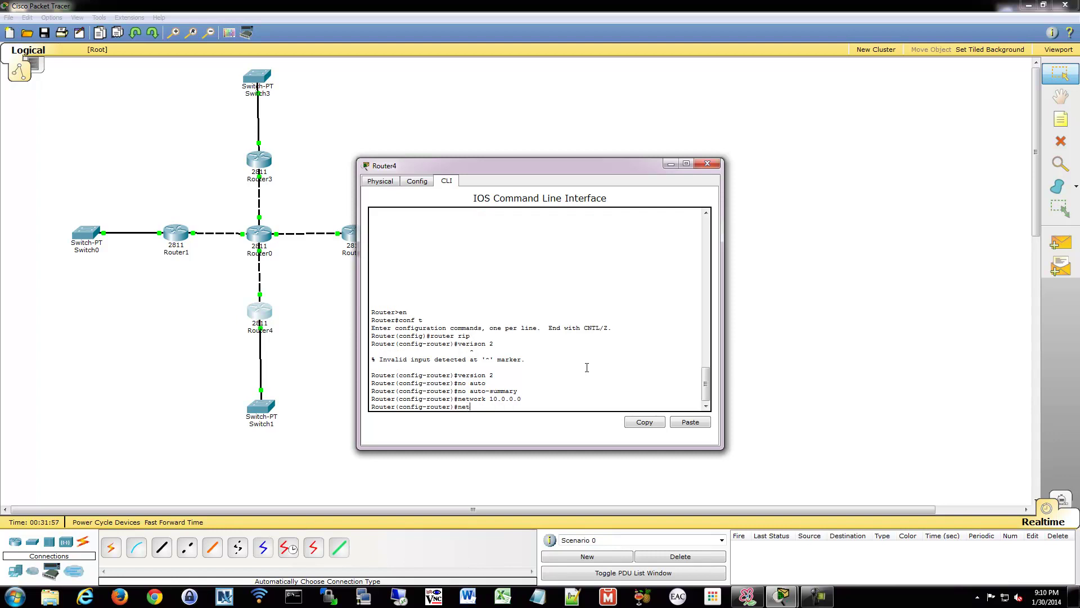
text(work 192.168.3.0)
key(Return)
Step: Make fa0/1 a passive RIP interface and leave configuration mode
text(passi)
key(Tab)
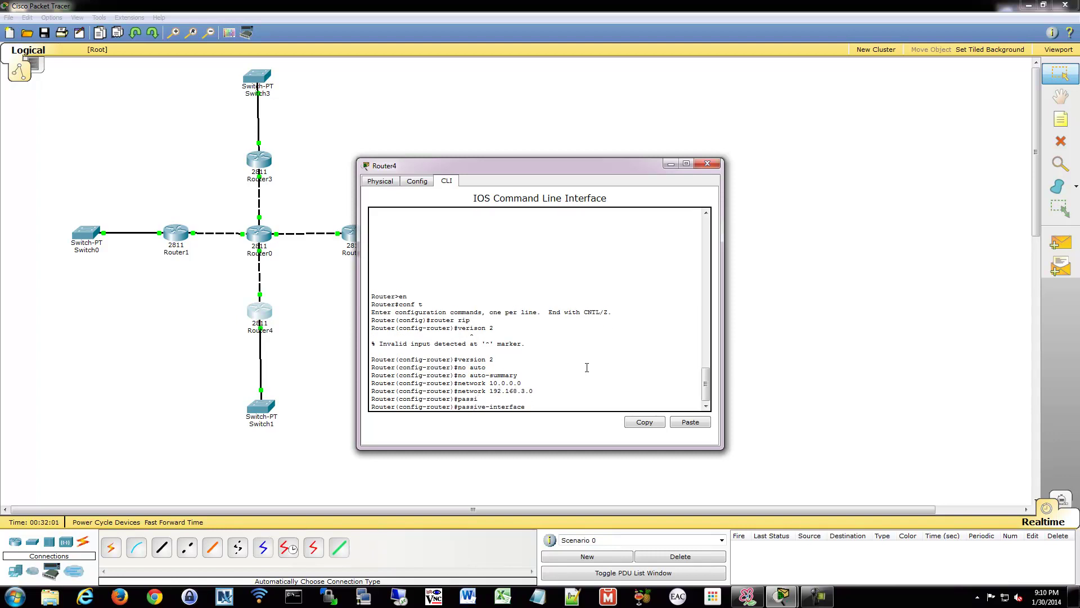
text(fa0/1)
key(Return)
text(end)
key(Return)
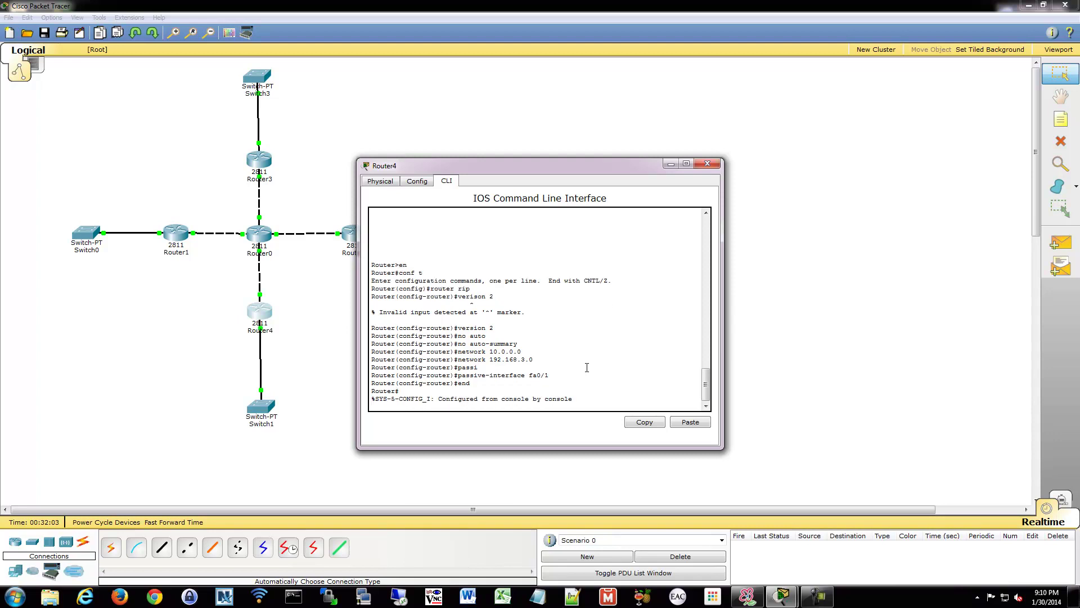
Step: Switch from Router4 to Router1's CLI and enter global configuration mode
click(708, 164)
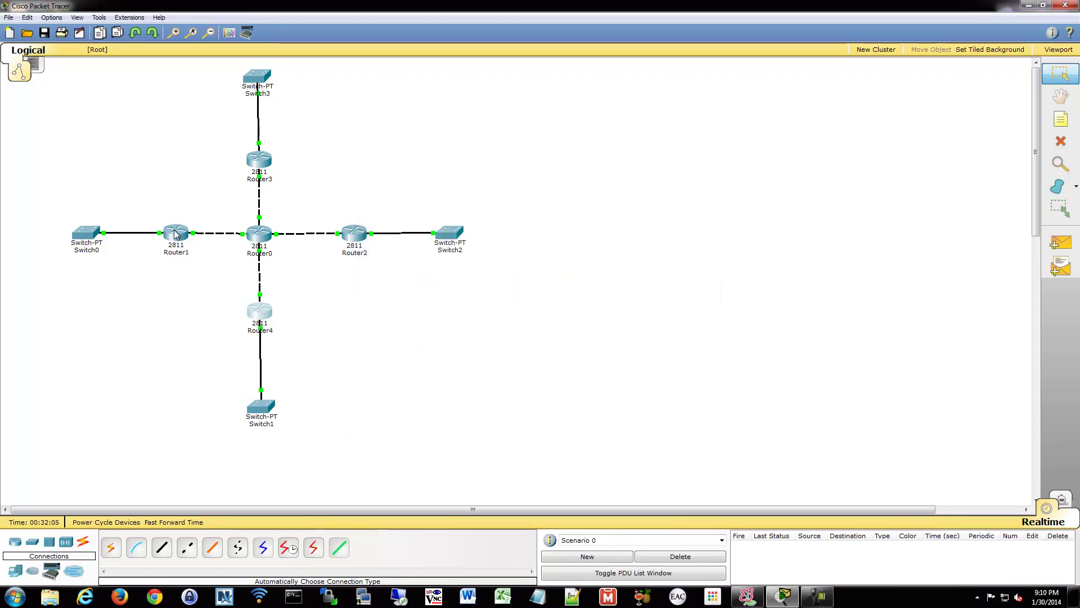
click(176, 232)
click(457, 184)
key(Return)
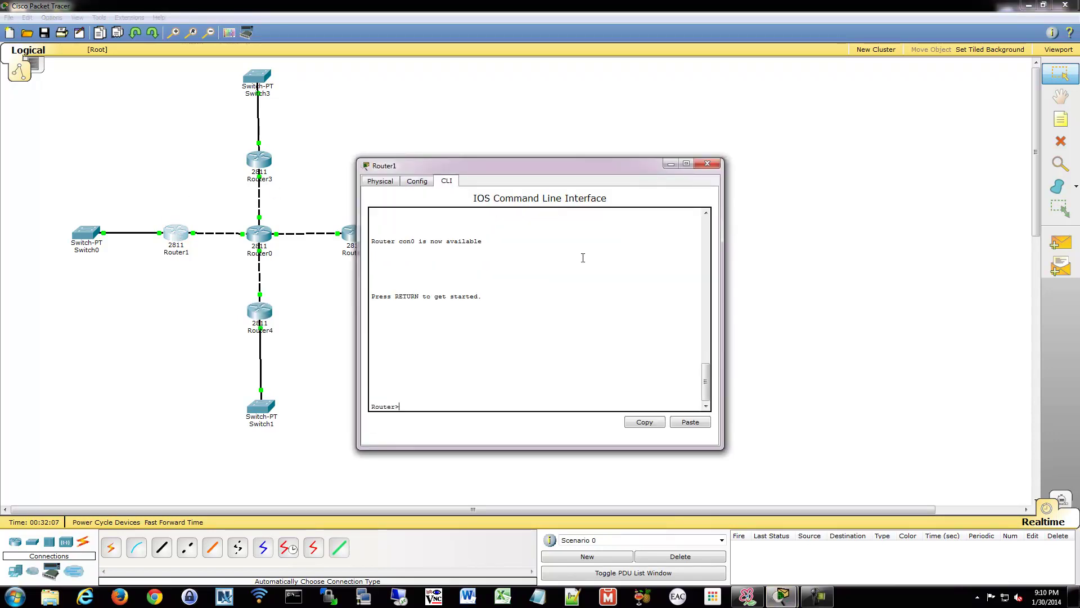
text(en)
key(Return)
text(conf t)
key(Return)
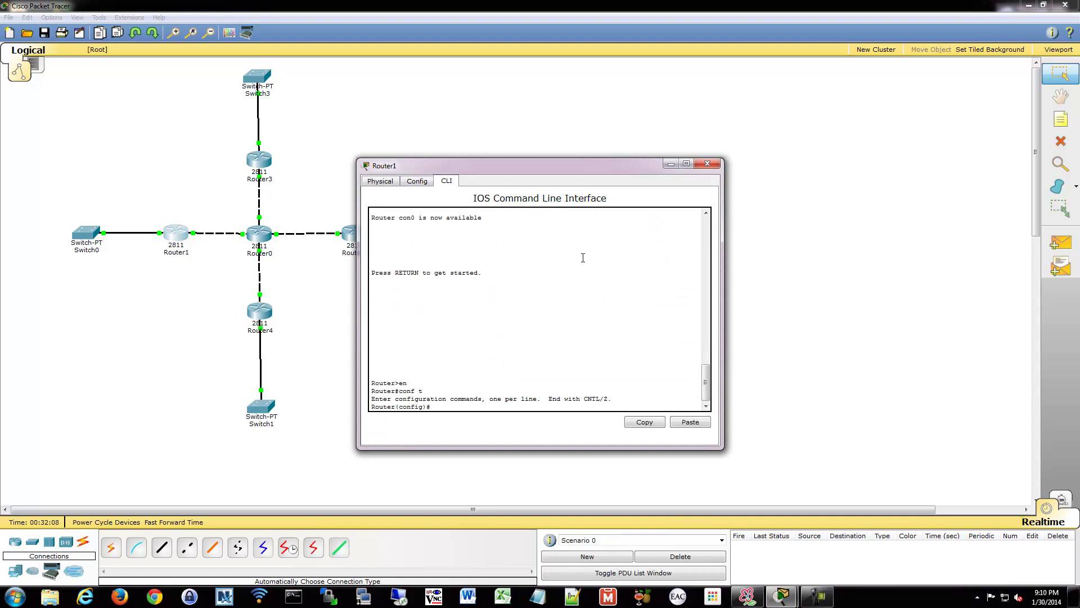
Step: Start RIP on Router1 as version 2 with auto-summary disabled
text(router rip)
key(Return)
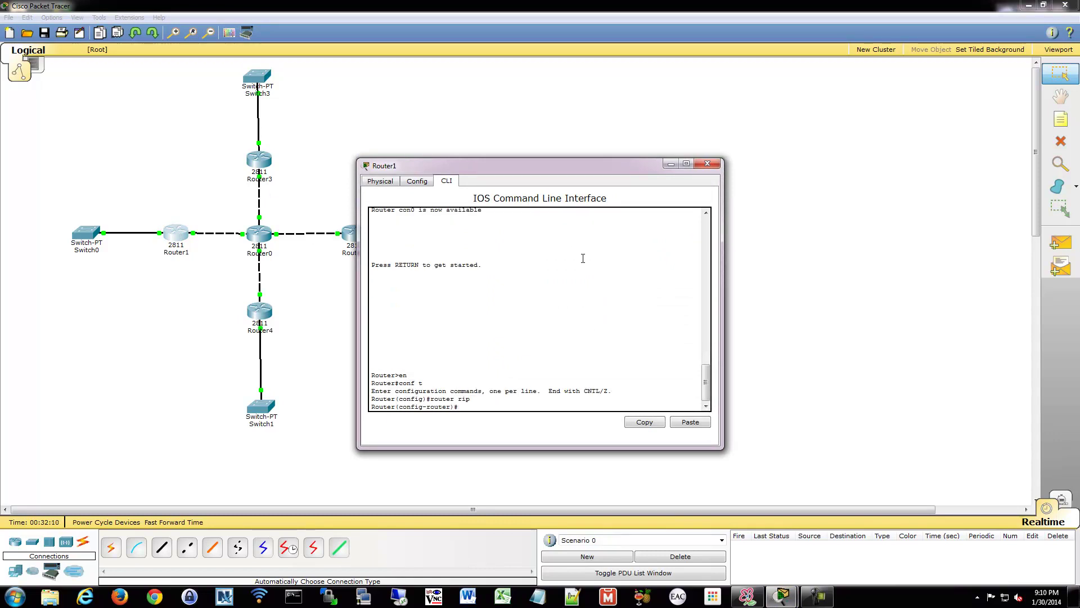
text(version 2)
key(Return)
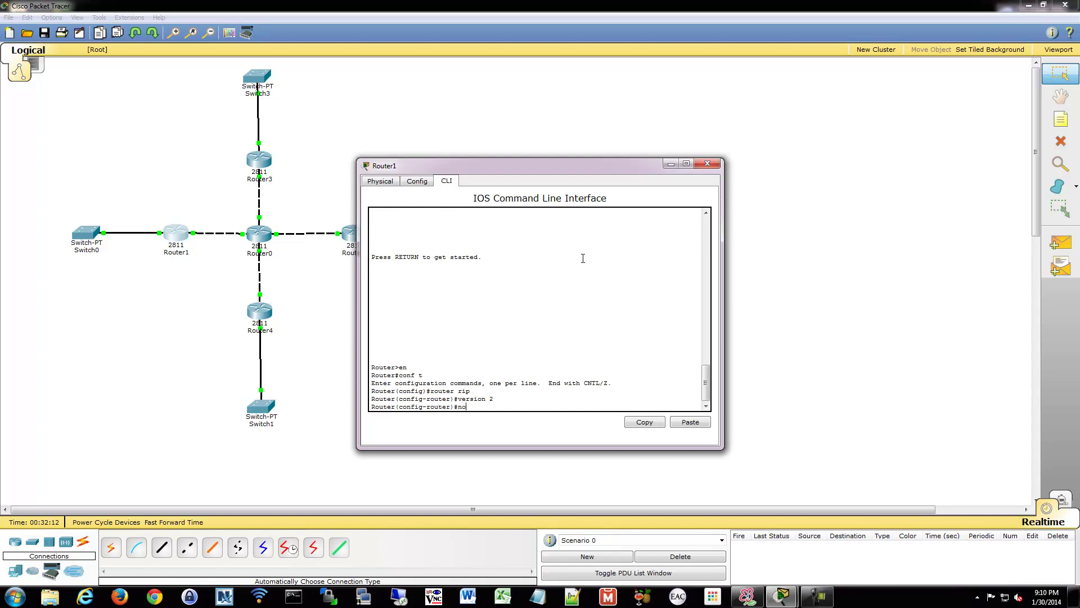
text(no auto)
key(Tab)
key(Return)
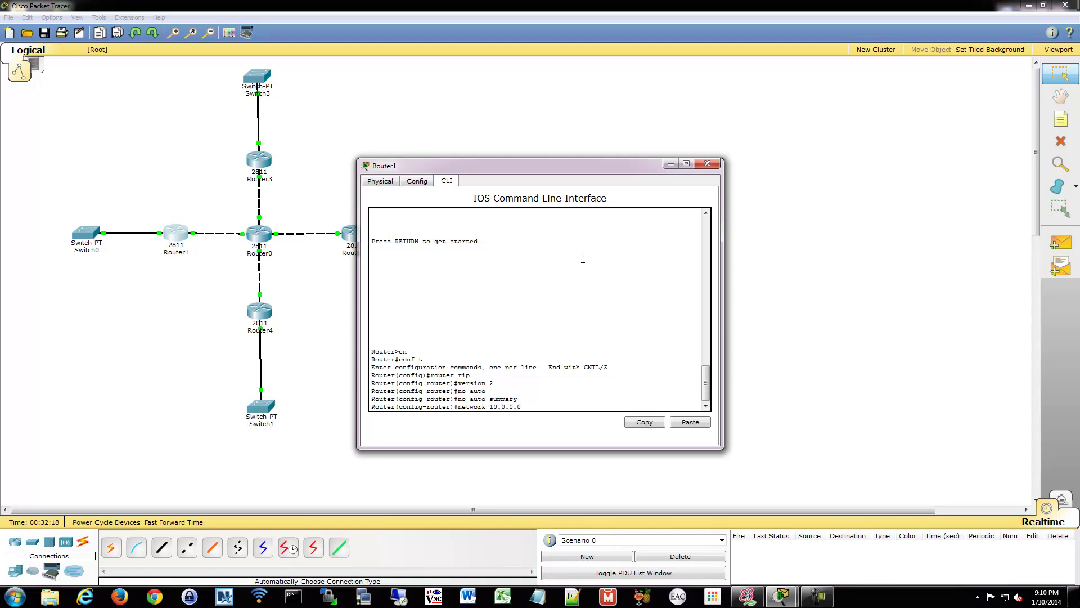
Step: Advertise networks 10.0.0.0 and 192.168.4.0, make fa0/1 passive, and exit with end
text(network 10.0.0.0)
key(Return)
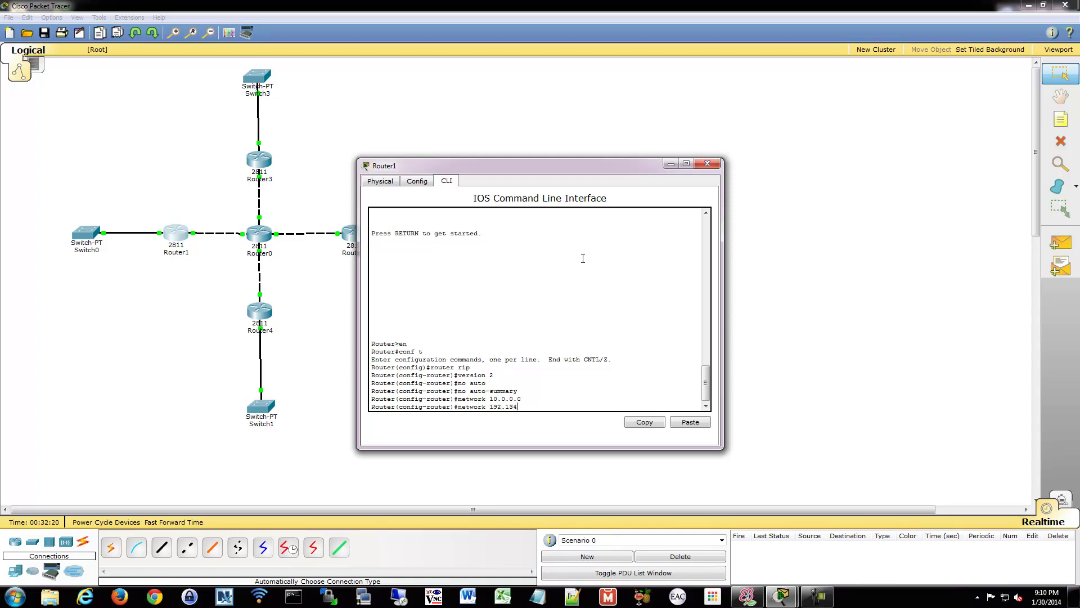
text(network 192.168.4.0)
key(Return)
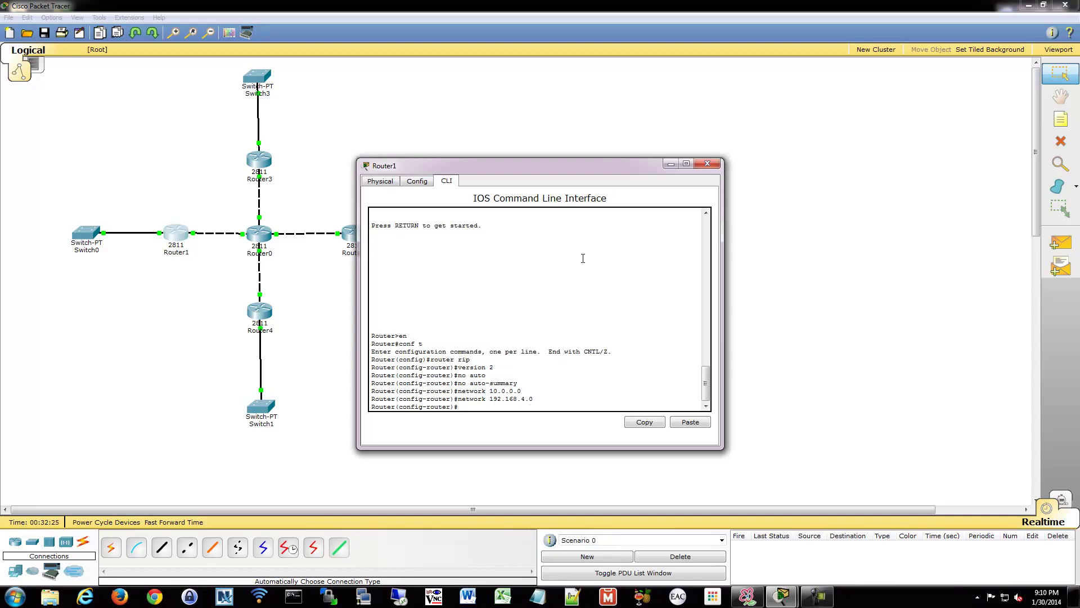
text(passi)
key(Tab)
text(fa0/1)
key(Return)
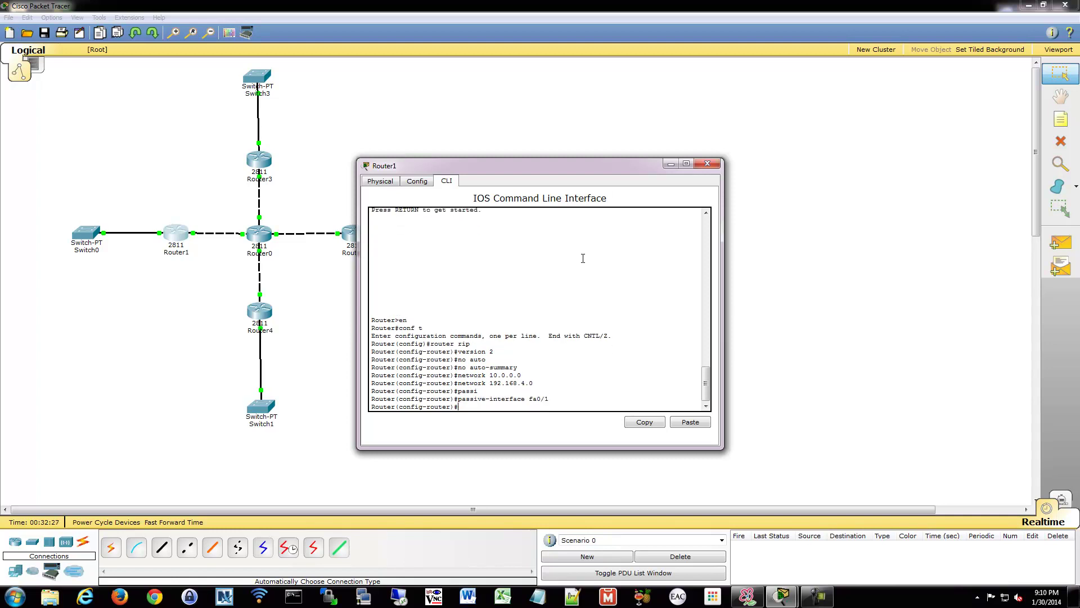
text(end)
key(Return)
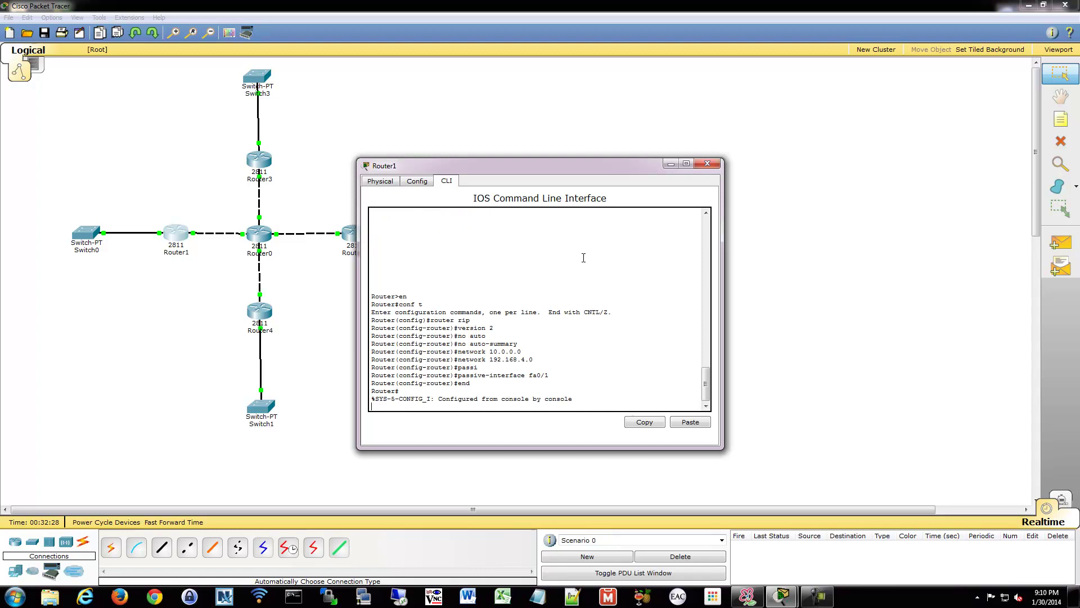
Step: Run sh ip route on Router0's CLI
click(707, 163)
click(259, 234)
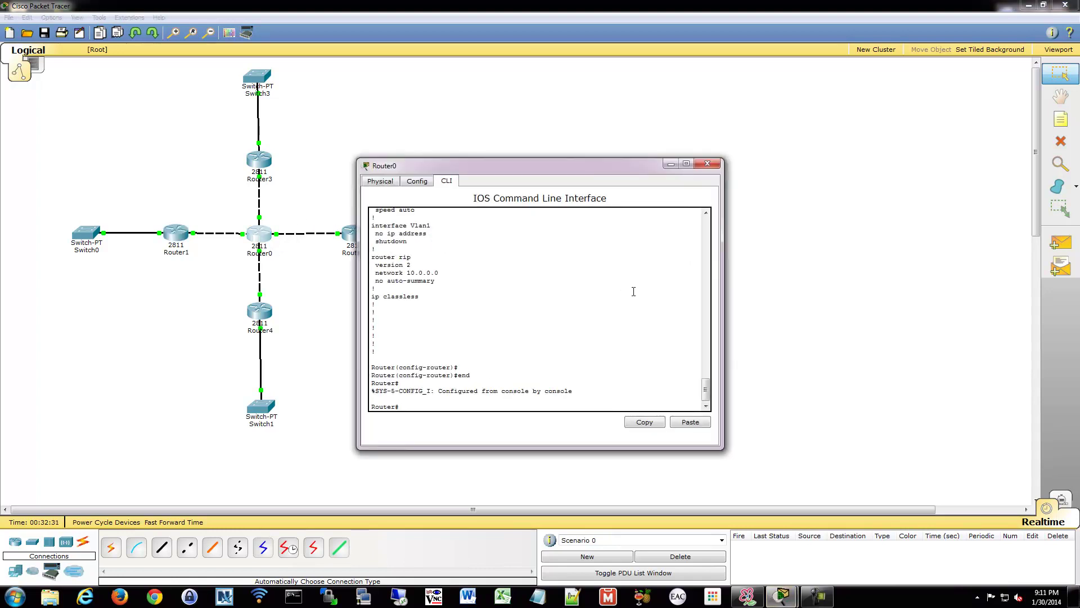
text(sh ip route)
key(Return)
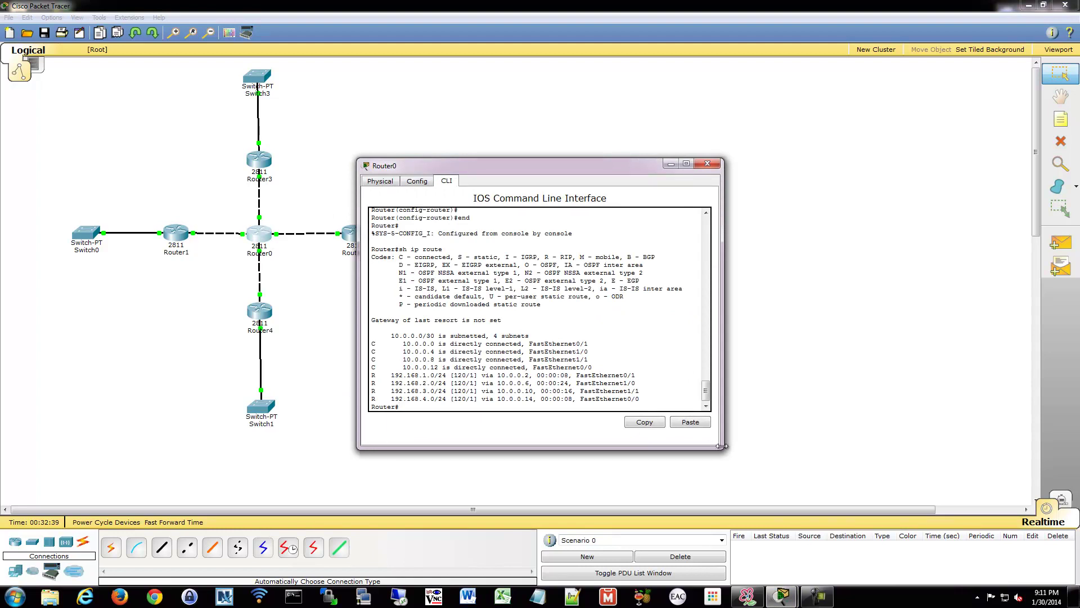
Step: Enlarge and reposition Router0's console, highlighting the connected 10.0.0.x routes and the R (RIP) code
drag(723, 448, 808, 499)
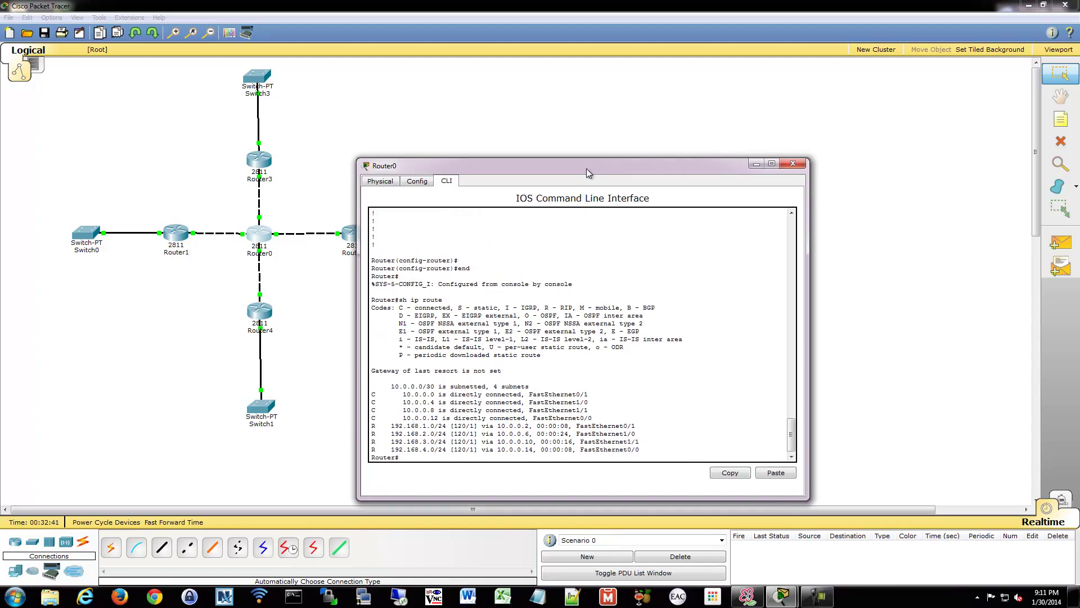
drag(586, 166, 710, 86)
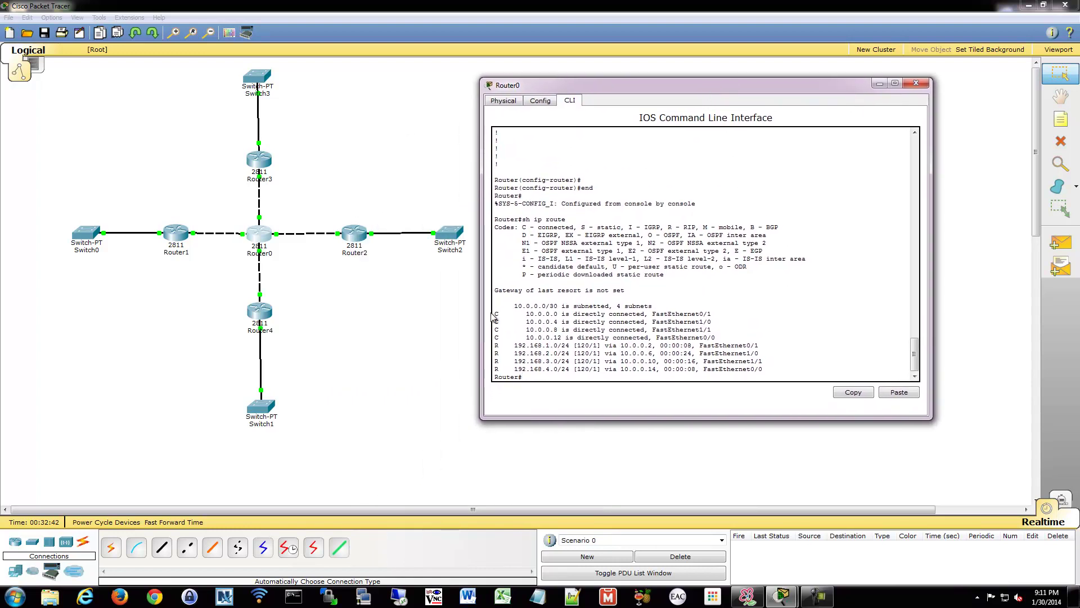
drag(496, 314, 612, 330)
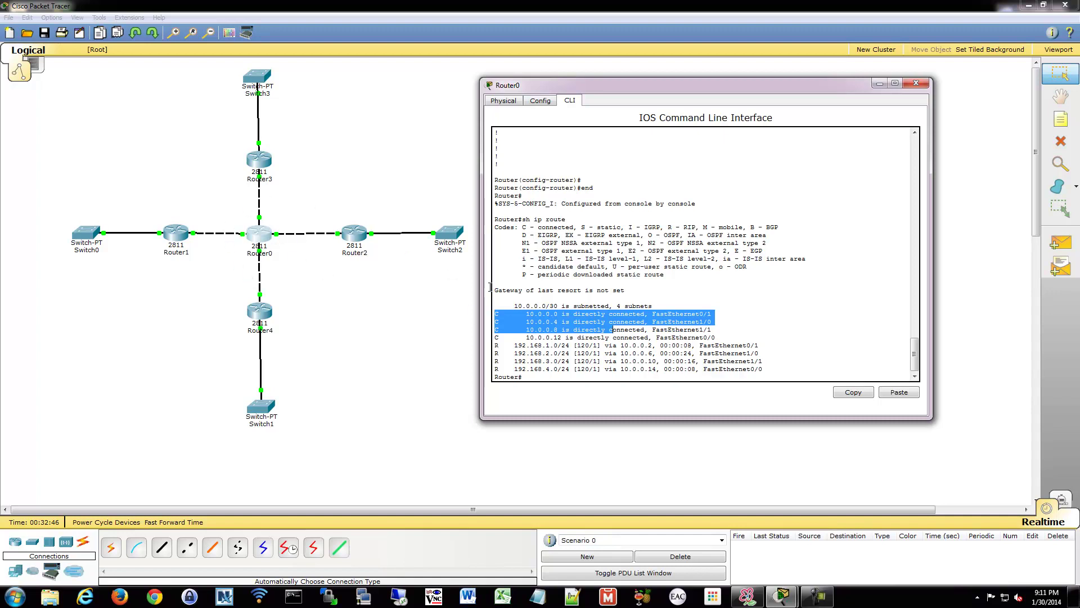
click(496, 344)
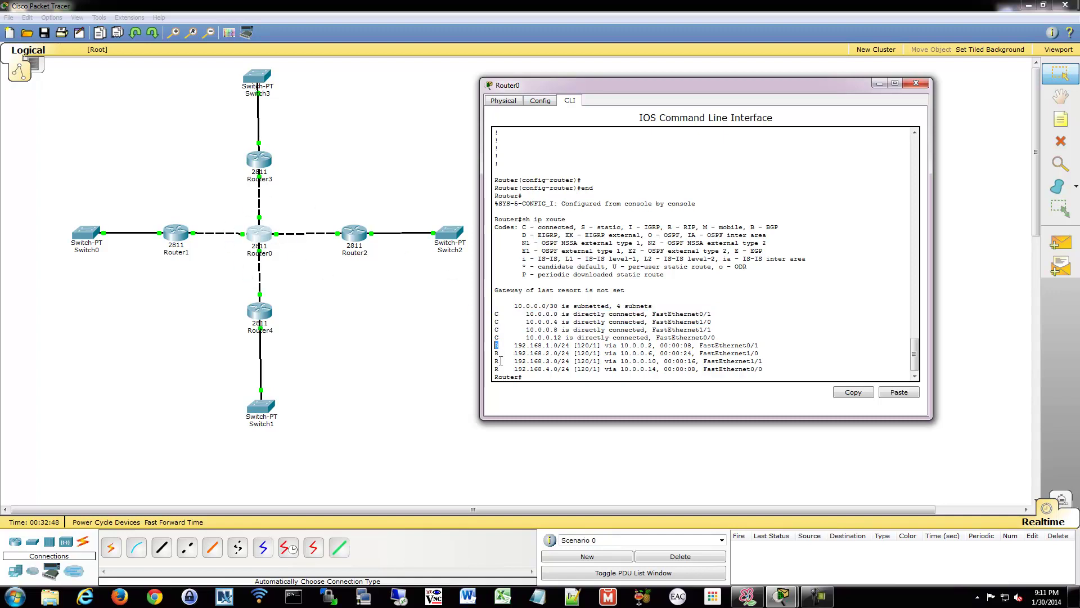
click(499, 347)
drag(670, 228, 688, 227)
click(562, 347)
Step: Highlight the RIP-learned routes, their 120/1 distance and metric, and next hop 10.0.0.2
drag(530, 348, 557, 371)
click(611, 355)
double_click(584, 344)
click(583, 347)
double_click(583, 346)
click(674, 345)
drag(625, 345, 652, 345)
key(Return)
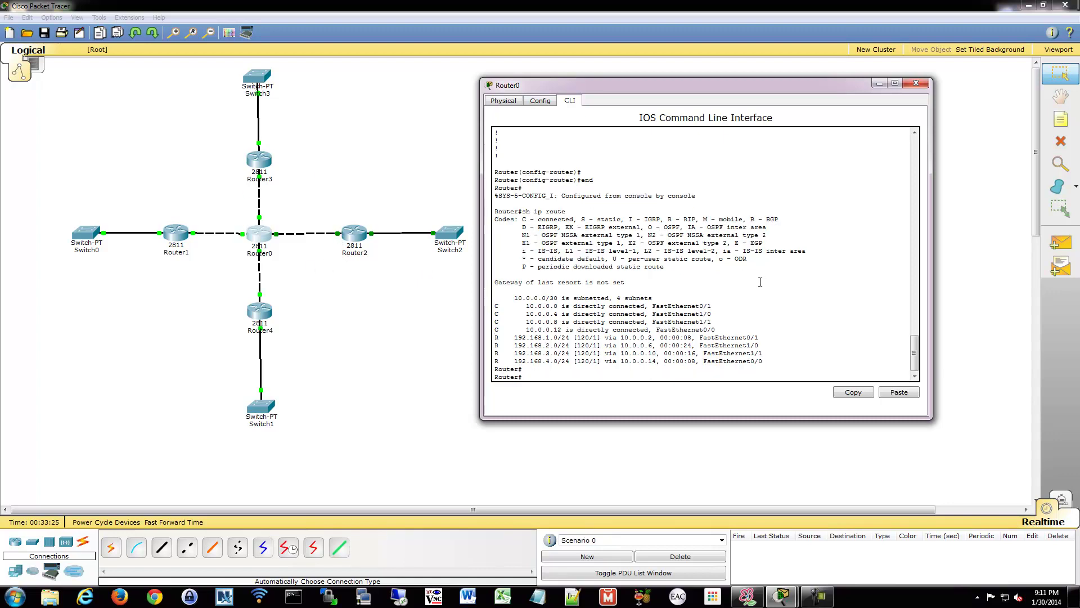
Step: Run sh ip route on Router2 and highlight RIP routes to 10.0.0.0, 192.168.3.0 and 192.168.4.0
click(366, 258)
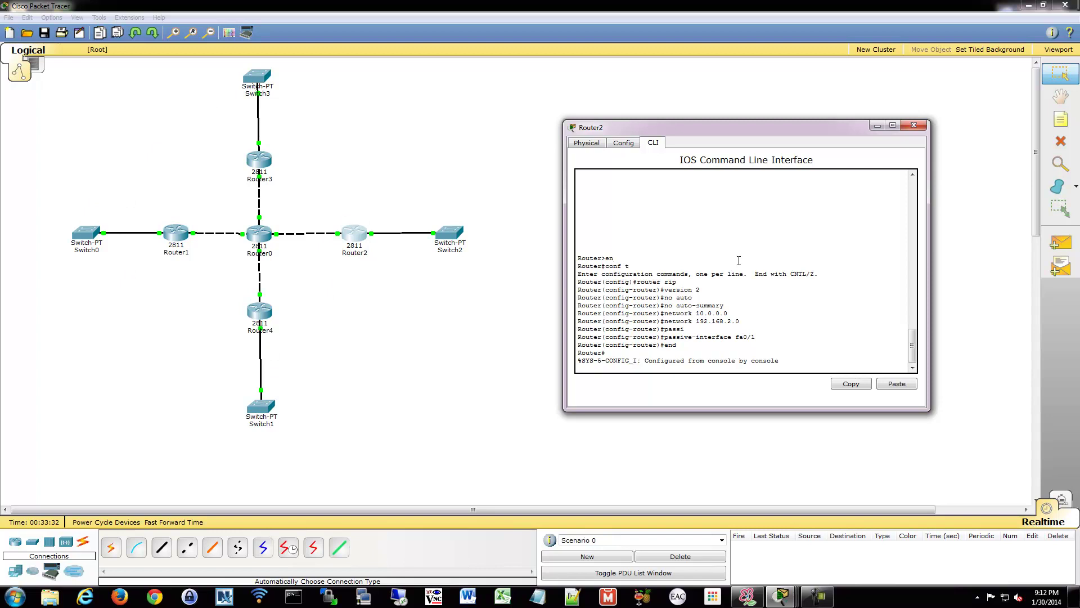
key(Return)
text(sh ip )
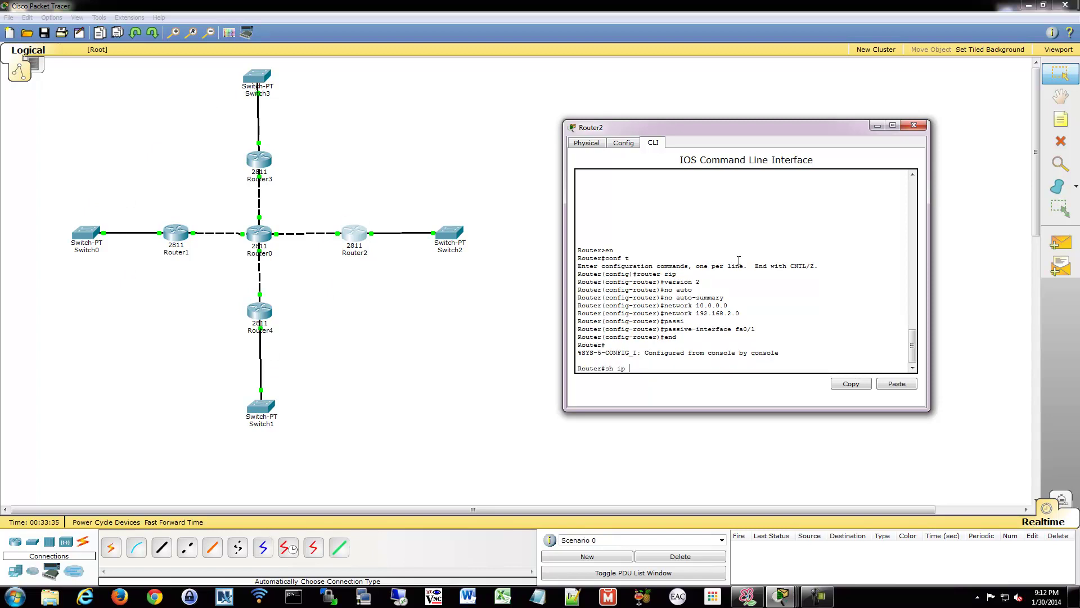
text(route)
key(Return)
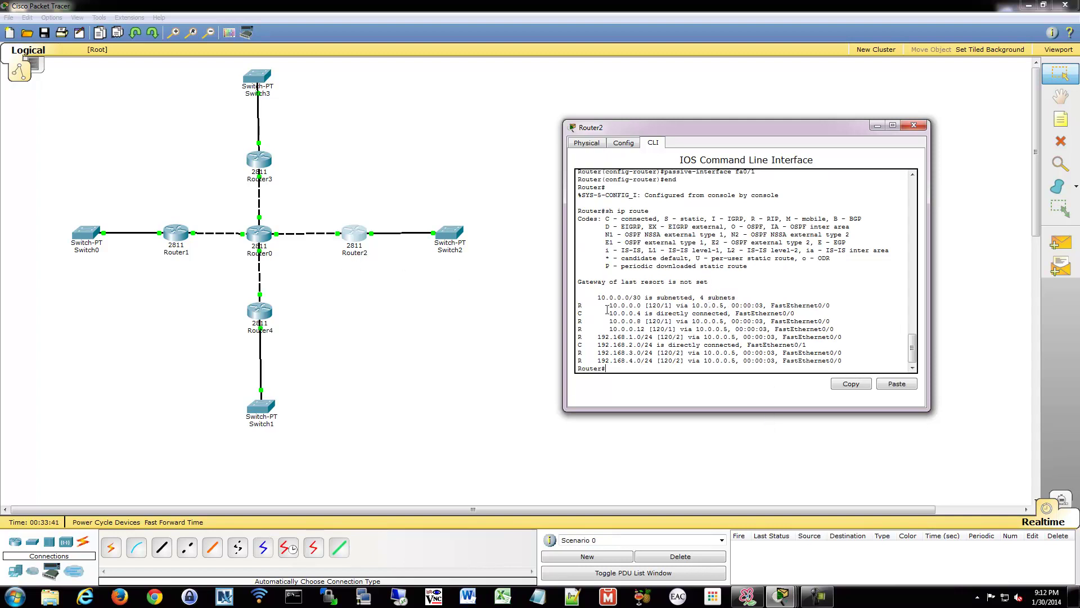
drag(578, 306, 645, 305)
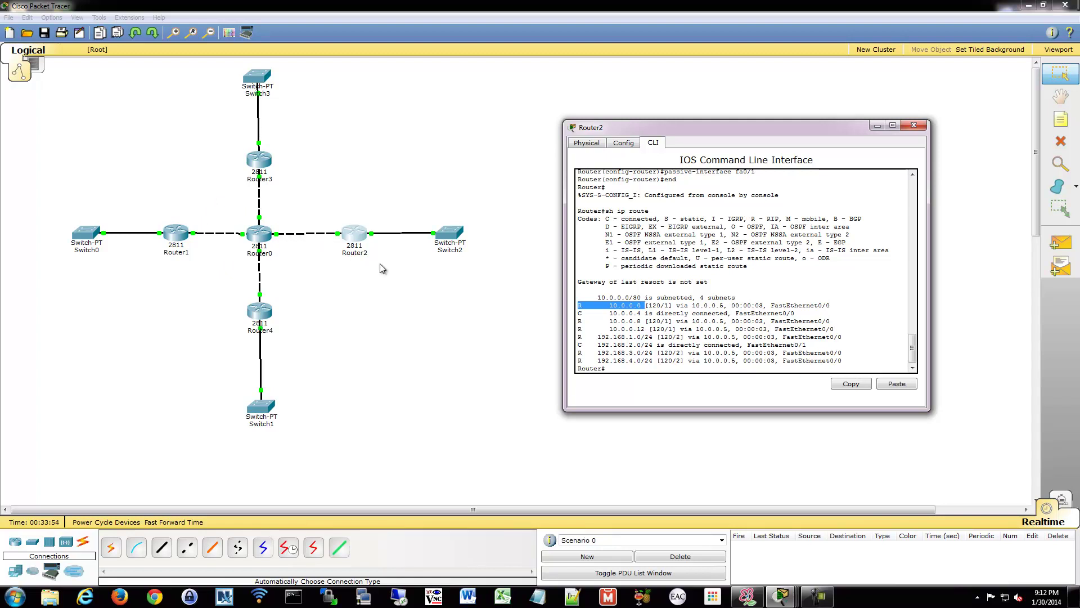
drag(611, 352, 649, 361)
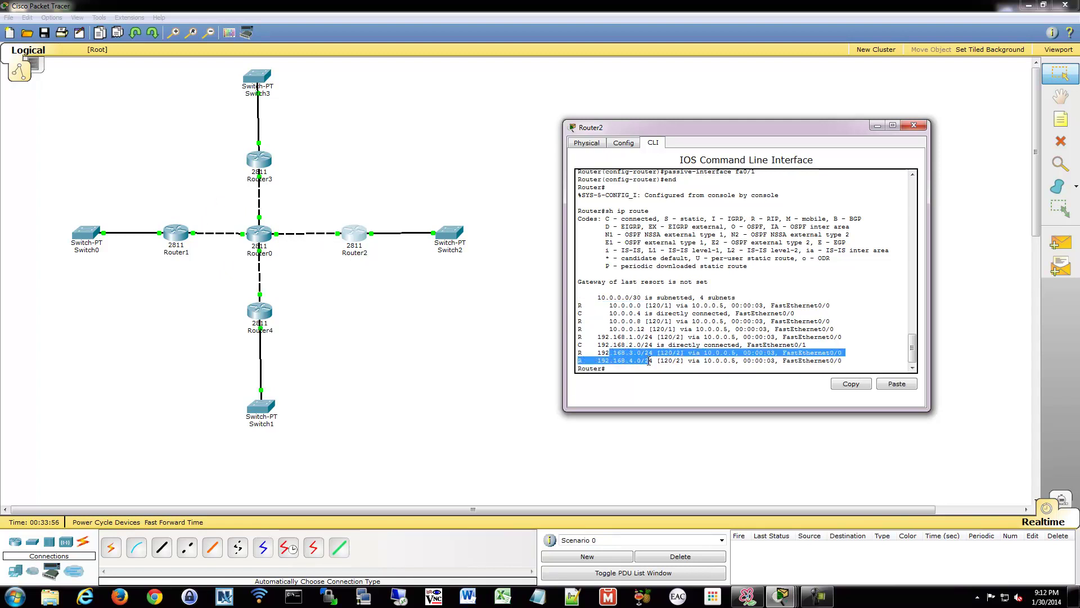
Step: Bring Router2's console back to the front, clear the selection, and close it
click(263, 272)
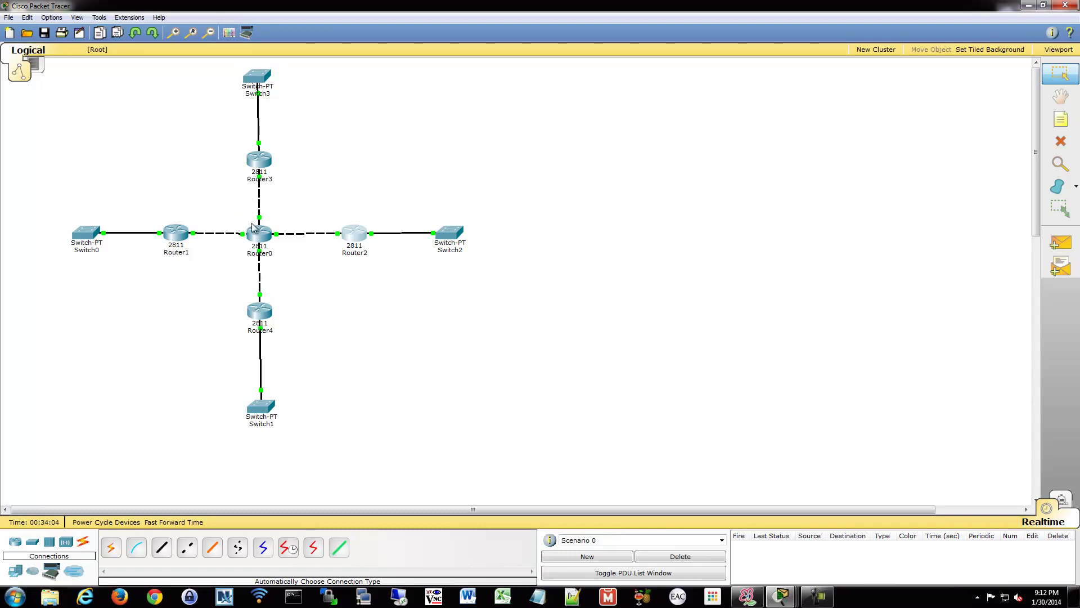
mouse_move(781, 596)
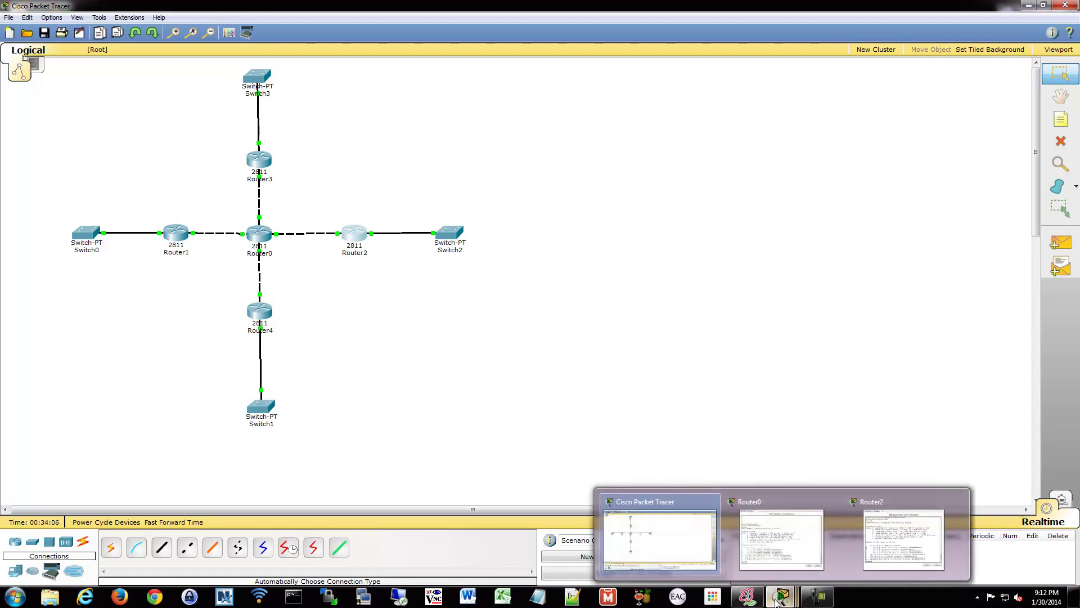
click(889, 537)
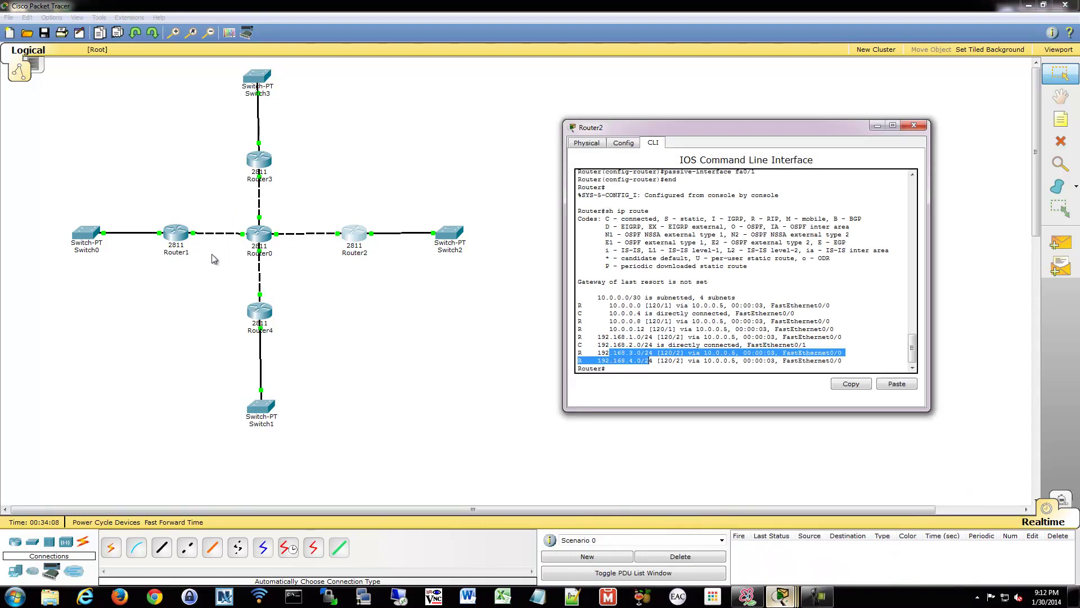
click(780, 328)
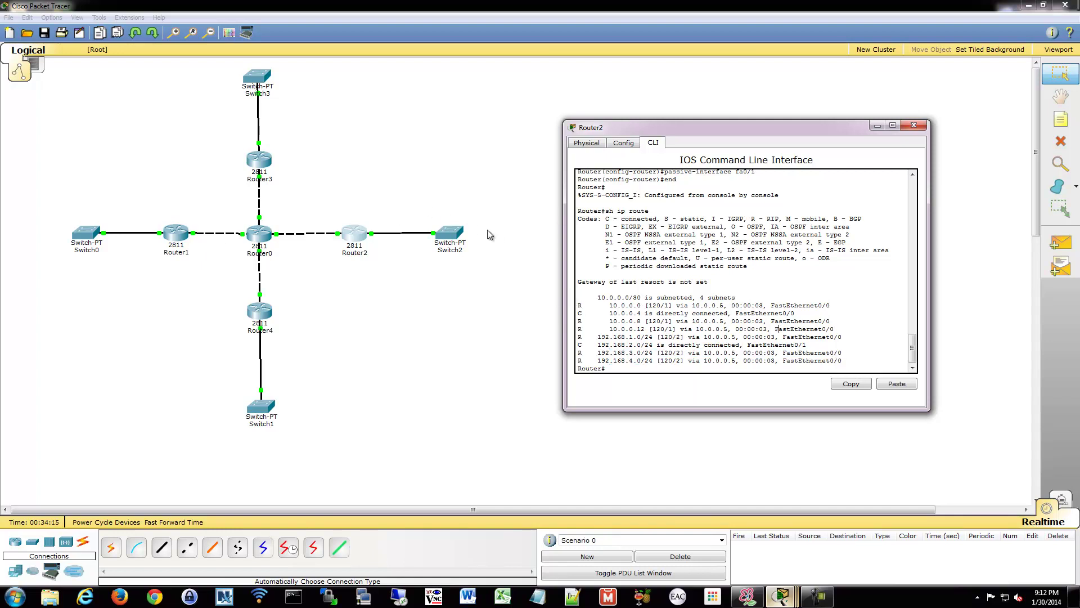
click(481, 271)
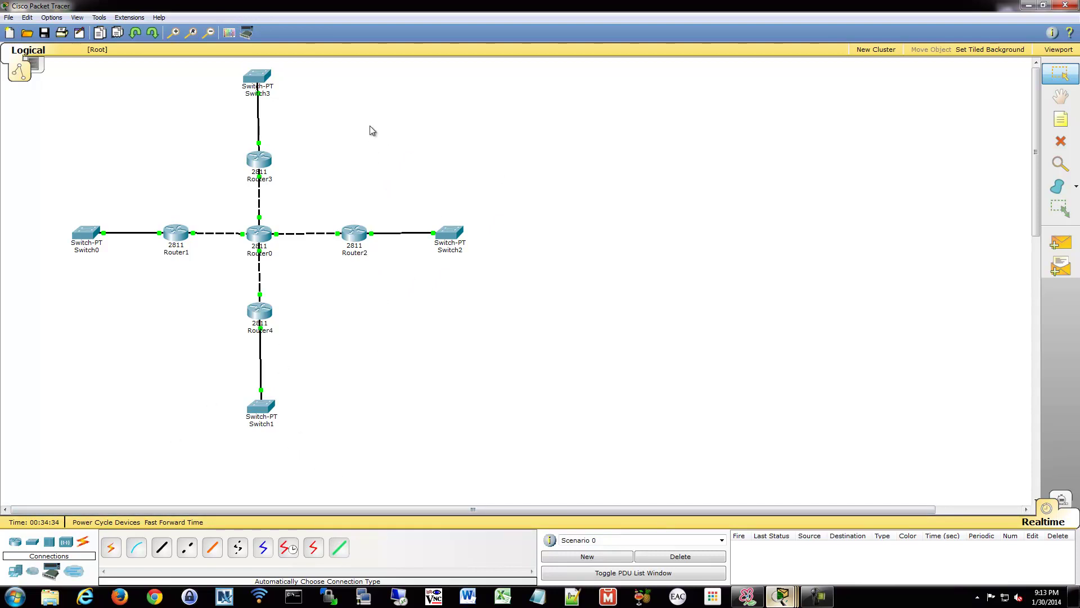
drag(355, 104, 559, 403)
drag(364, 464, 128, 319)
drag(128, 368, 35, 97)
drag(165, 69, 447, 175)
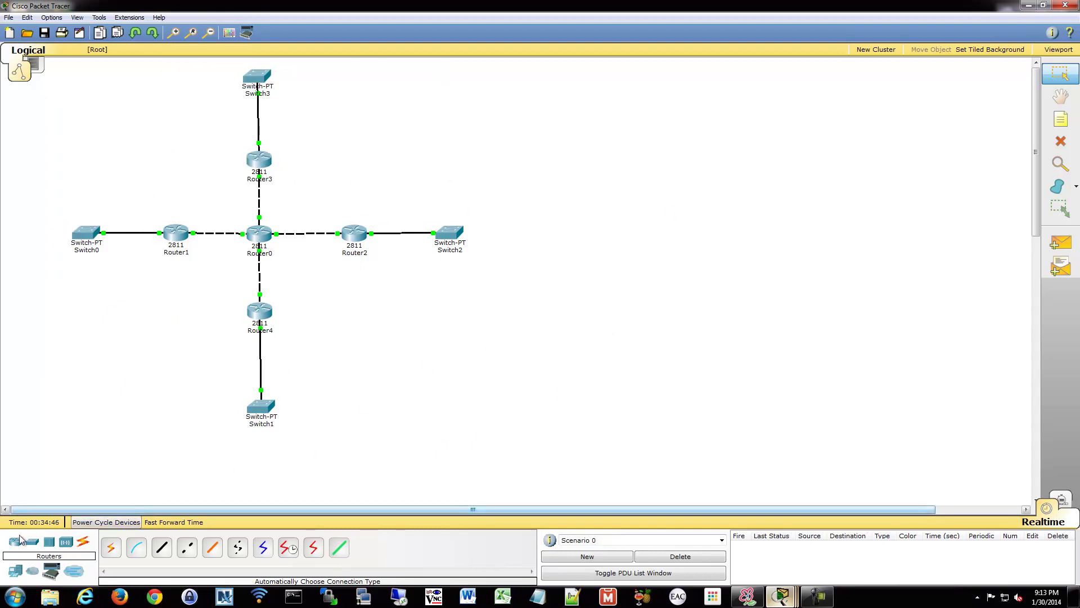
Step: Place two PC-PT devices, one right of Switch2 and one below Switch0
click(15, 570)
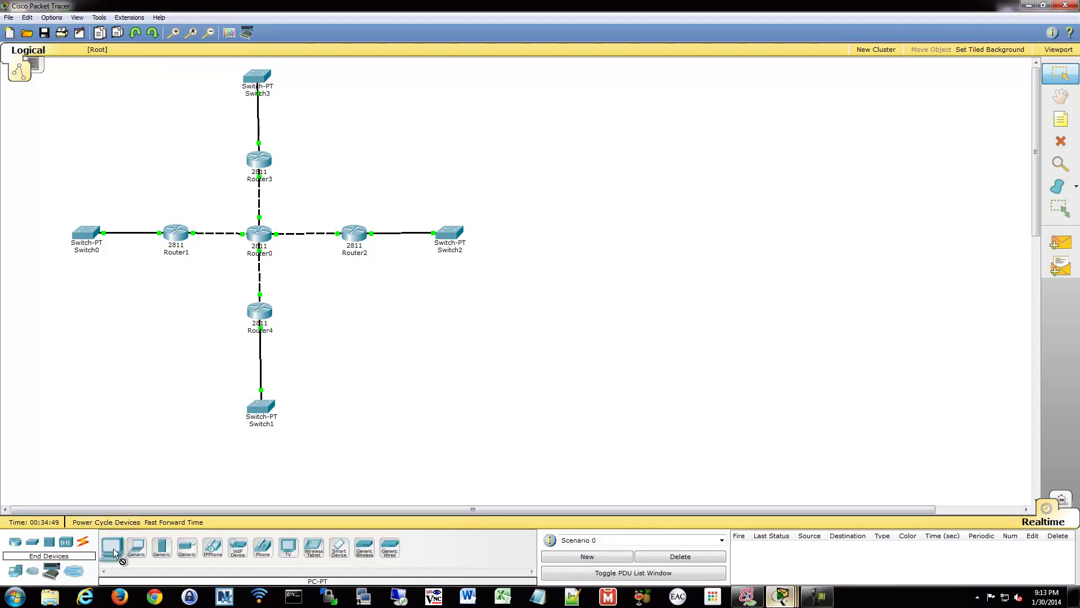
drag(112, 547, 583, 235)
drag(112, 547, 72, 342)
Step: Cable PC1 to Switch0 and PC0 to Switch2 with Automatic connection
click(83, 541)
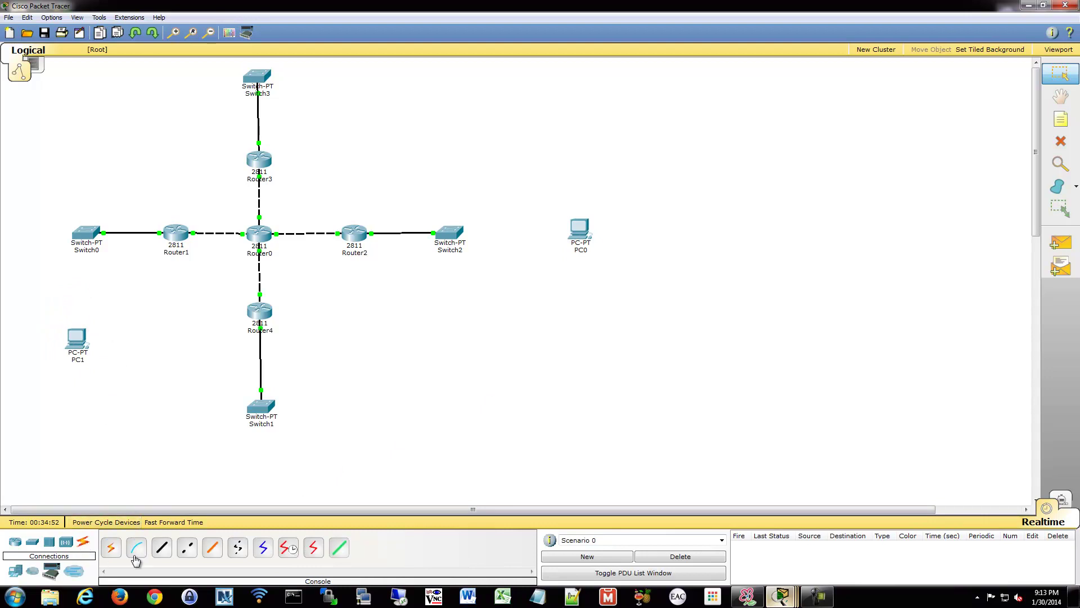
click(111, 546)
click(79, 346)
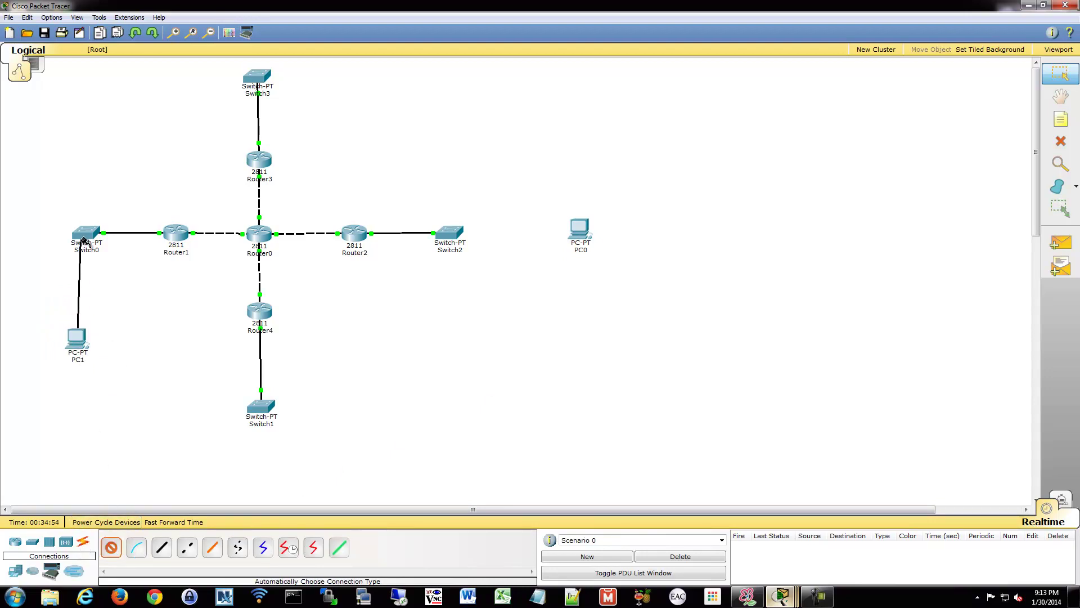
click(87, 235)
click(111, 547)
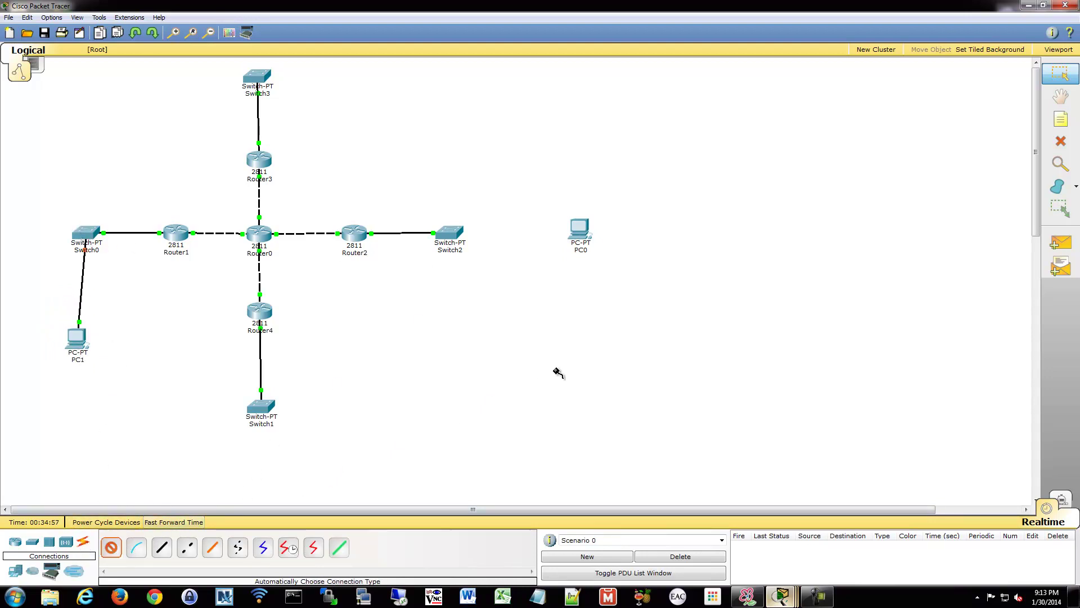
click(581, 230)
click(450, 232)
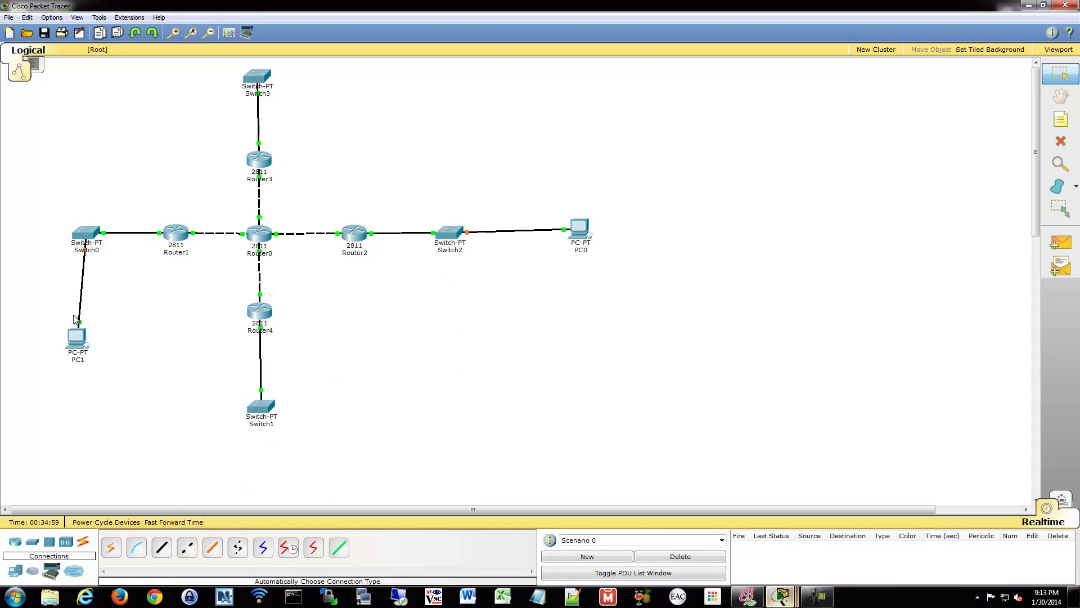
Step: Move PC1 closer under Switch0 and PC0 closer to Switch2, then open PC0's settings
drag(77, 341, 83, 322)
drag(586, 235, 554, 239)
click(549, 388)
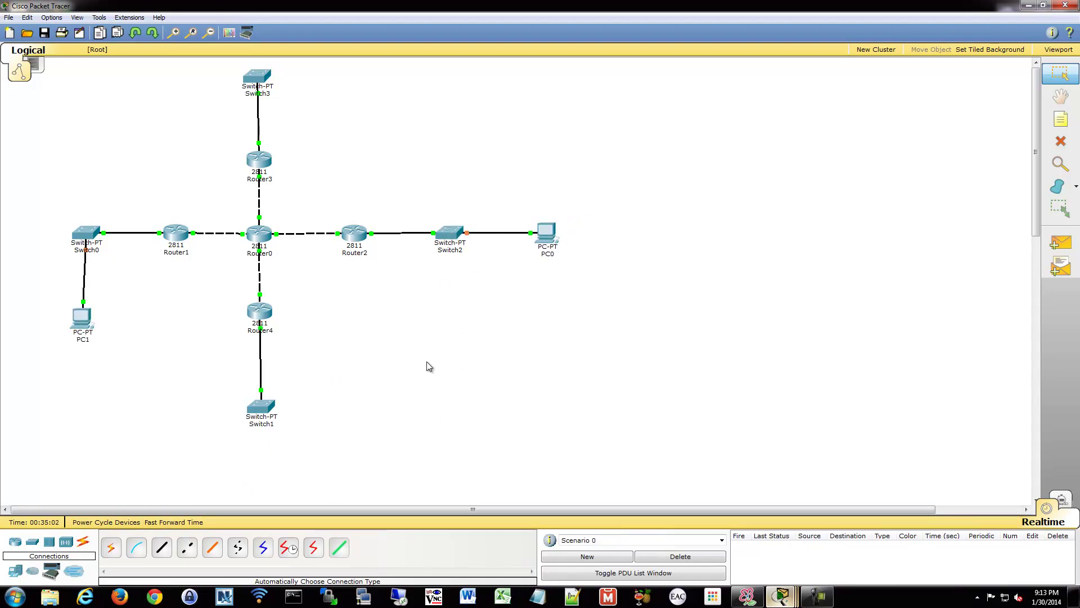
mouse_move(459, 228)
mouse_move(548, 239)
click(545, 234)
Step: Give PC0 IP 192.168.2.2 and default gateway 192.168.2.1
drag(522, 164, 738, 129)
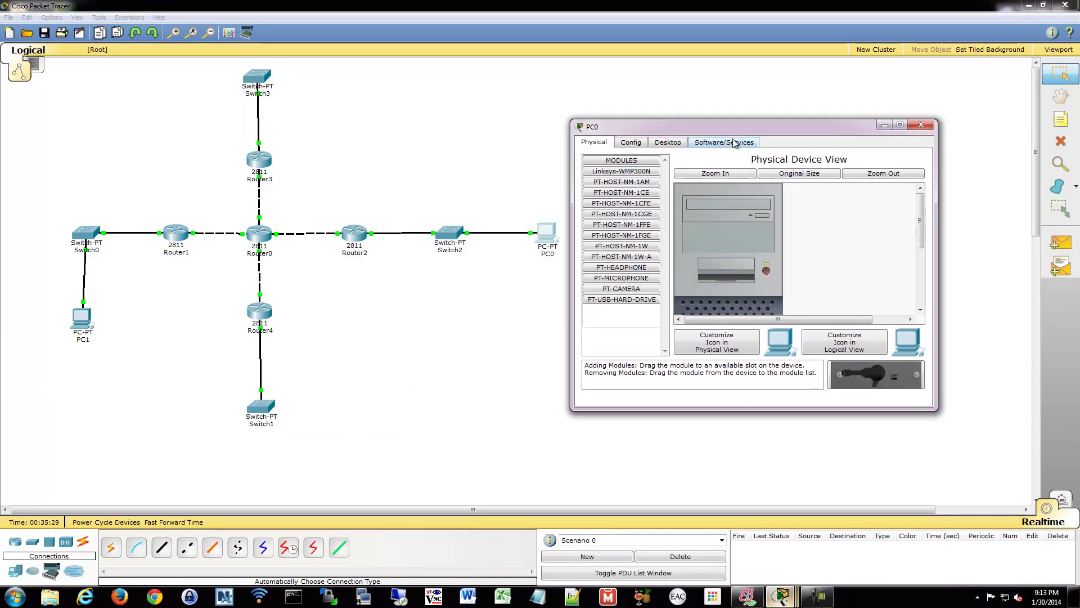
click(640, 145)
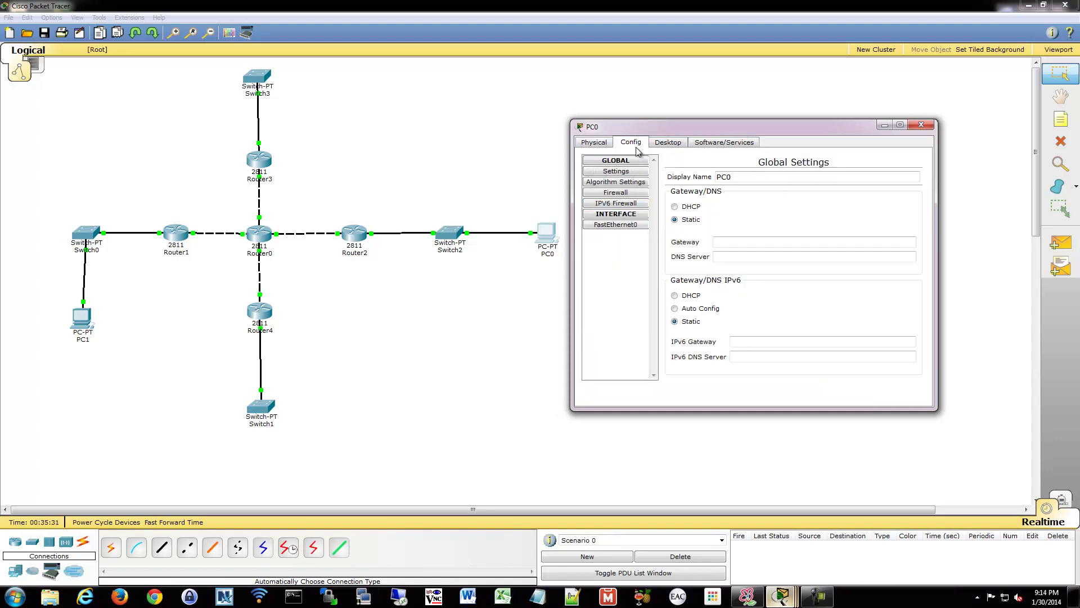
click(626, 225)
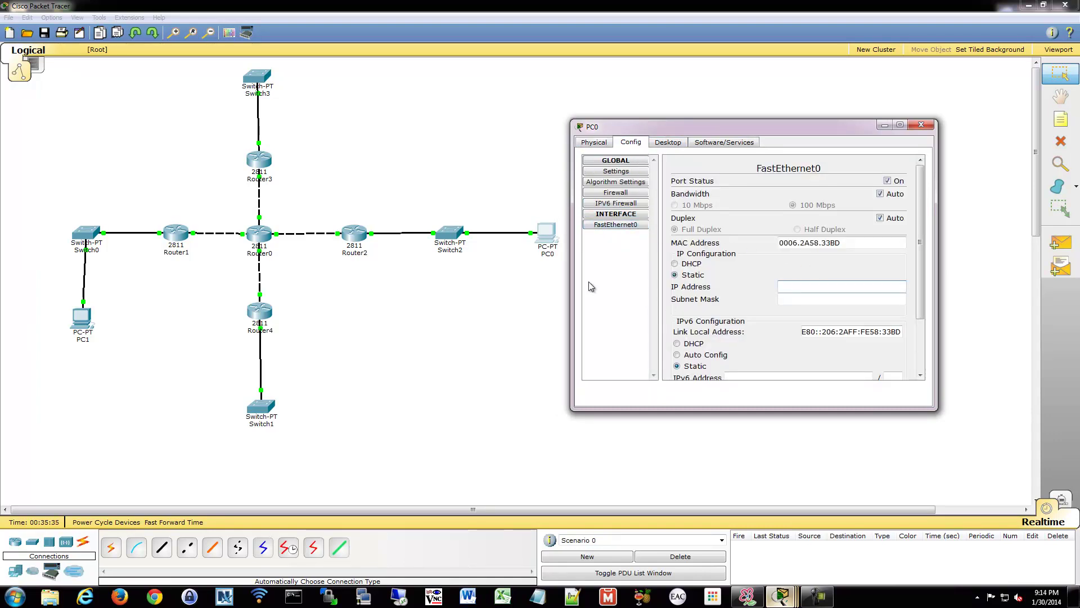
text(192.168.2.2)
key(Tab)
click(603, 171)
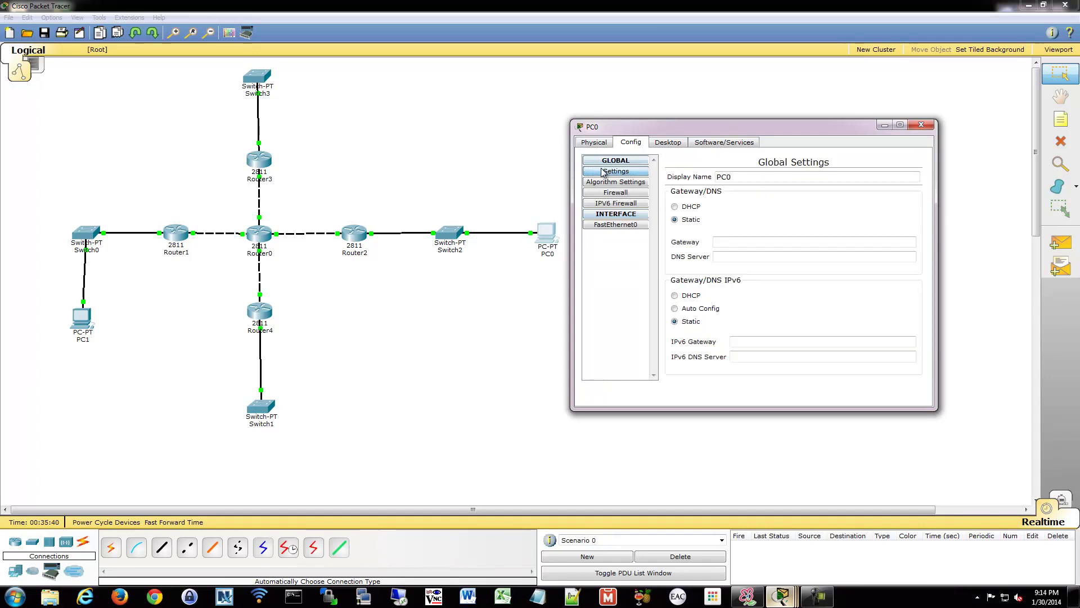
click(726, 238)
text(192.)
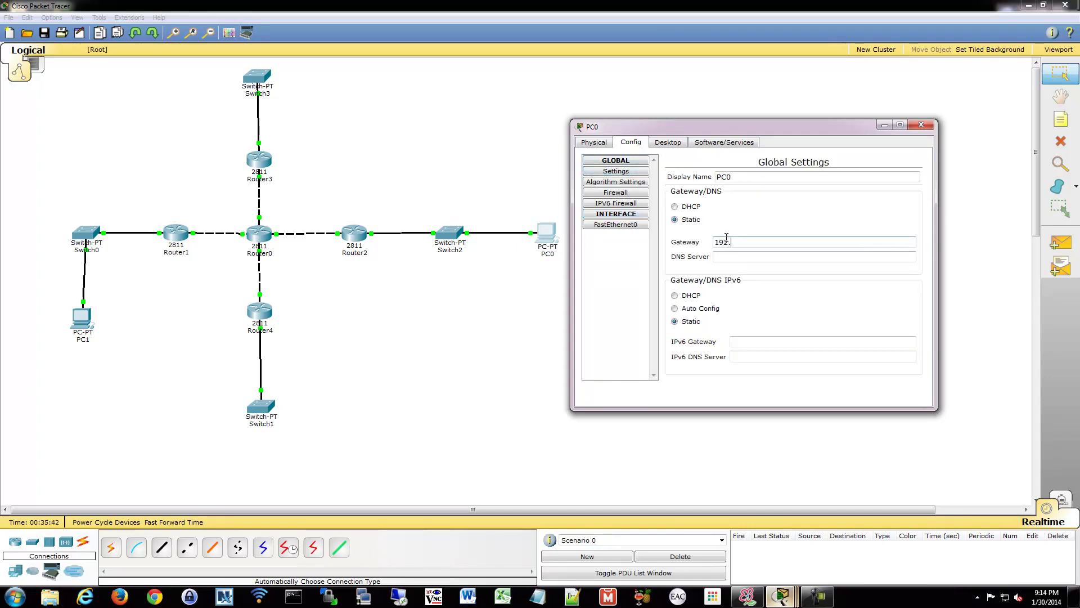
text(168.2.1)
click(921, 125)
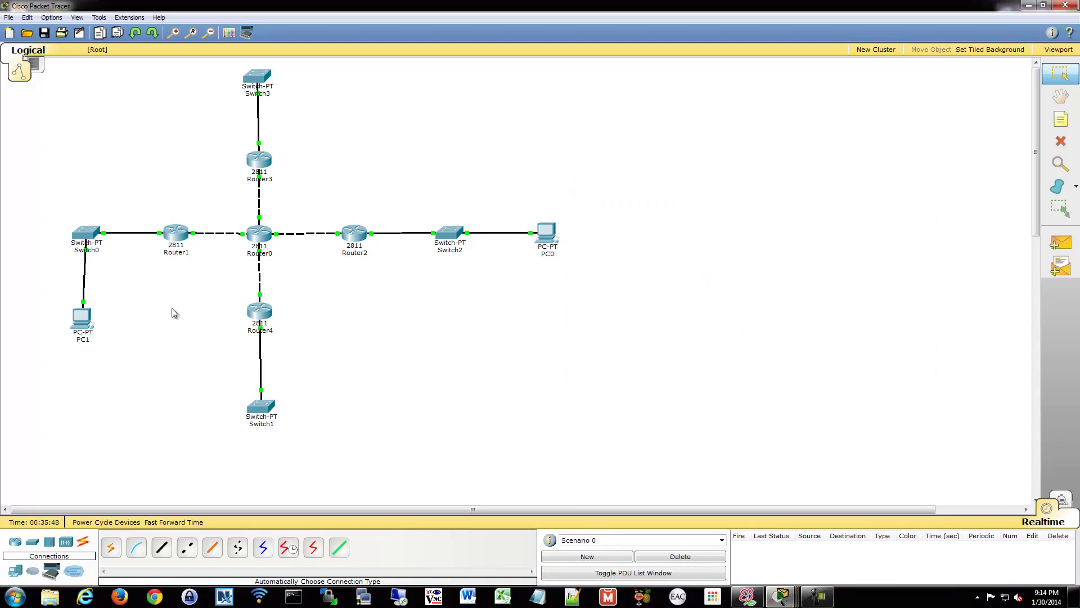
Step: Give PC1 default gateway 192.168.4.1 and IP 192.168.4.2
click(82, 320)
click(431, 183)
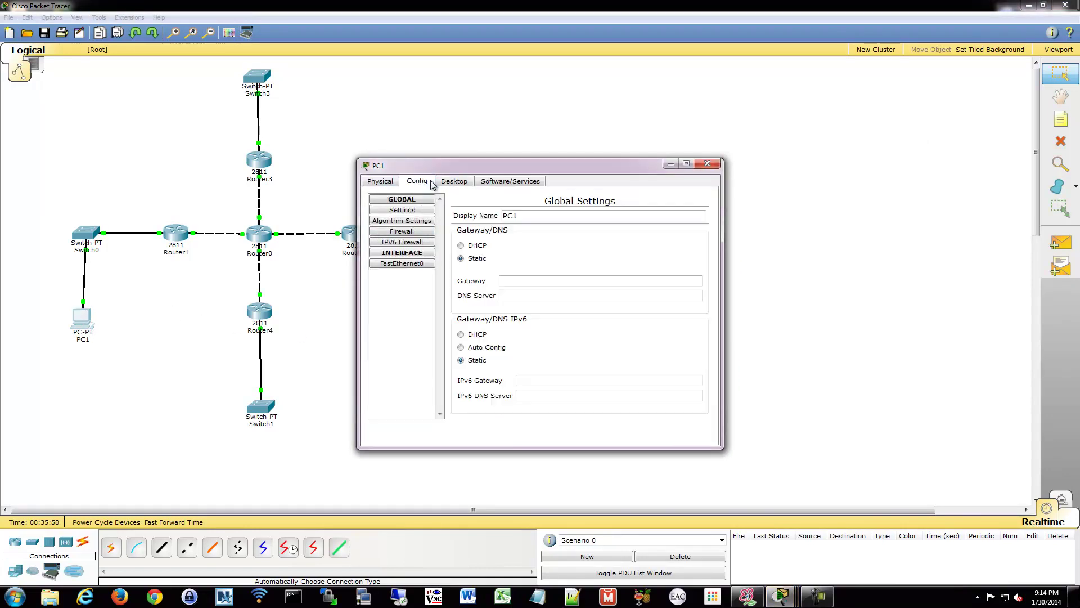
click(511, 280)
text(192.168.4.1)
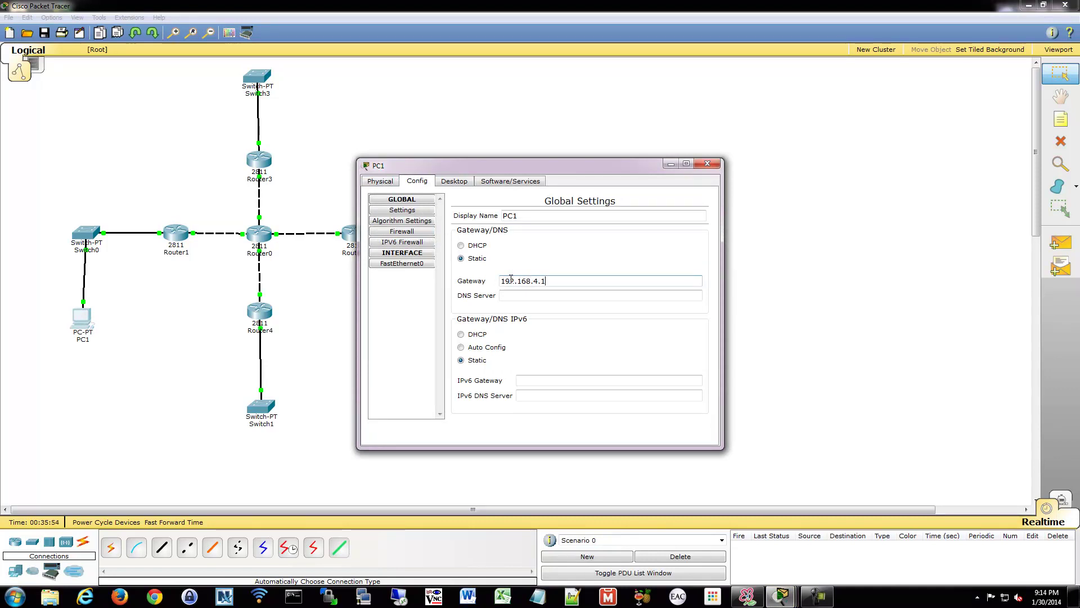
click(397, 265)
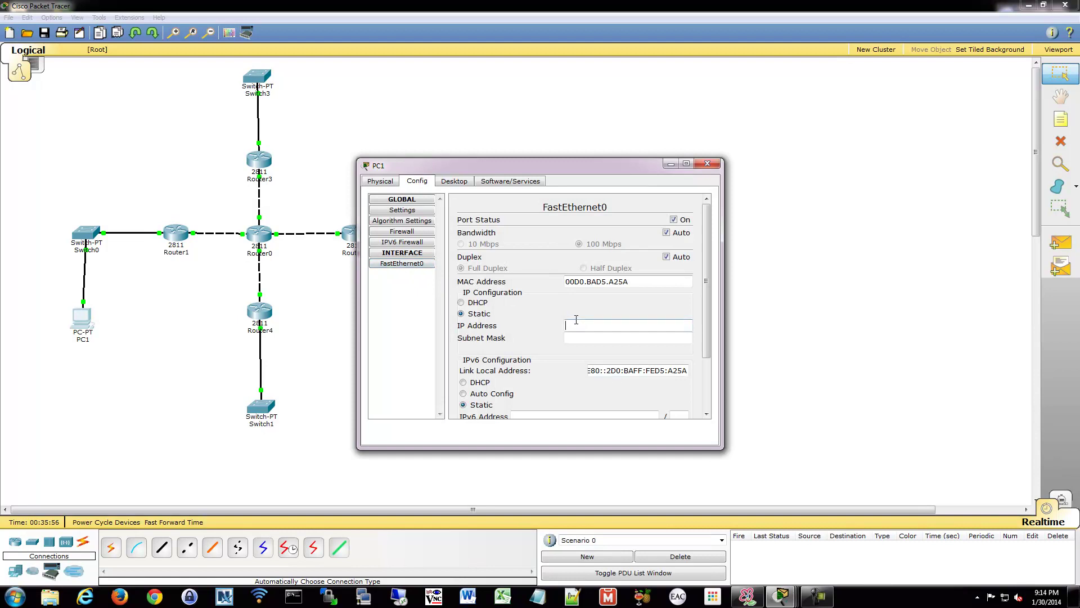
text(192.168.4.2)
key(Tab)
click(707, 163)
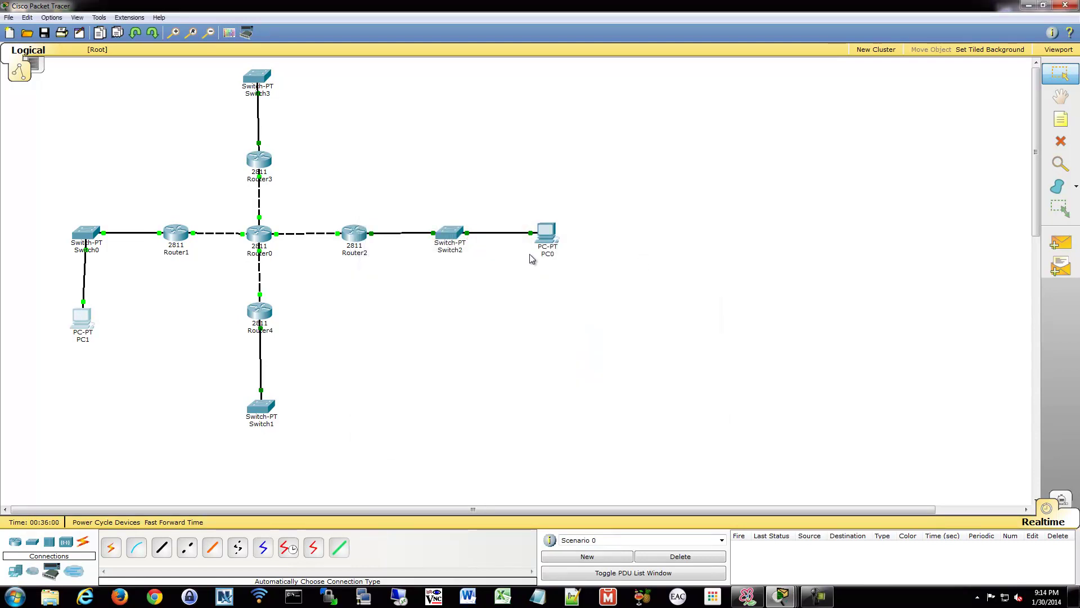
Step: From PC0's Command Prompt, ping PC1 at 192.168.4.2
click(545, 235)
drag(562, 158, 759, 136)
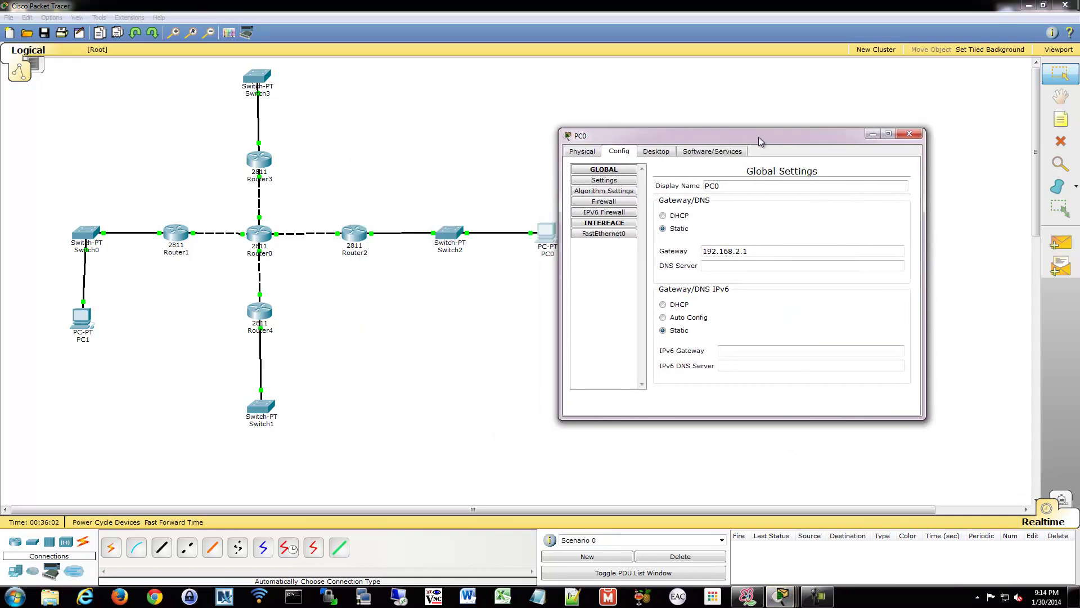
click(702, 155)
click(656, 152)
click(800, 210)
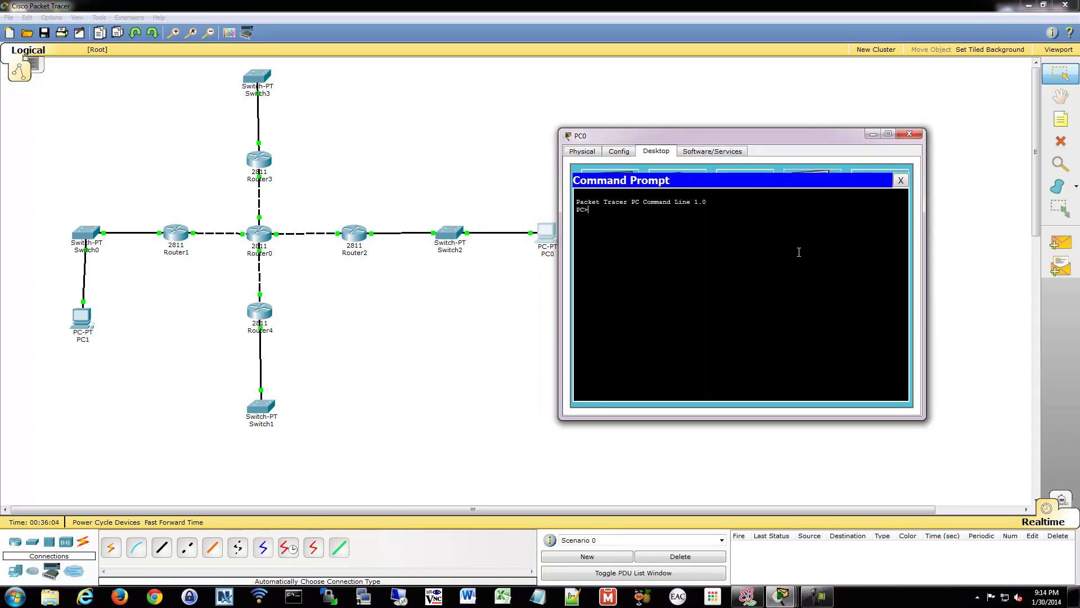
text(ping 192.168.4.2)
key(Return)
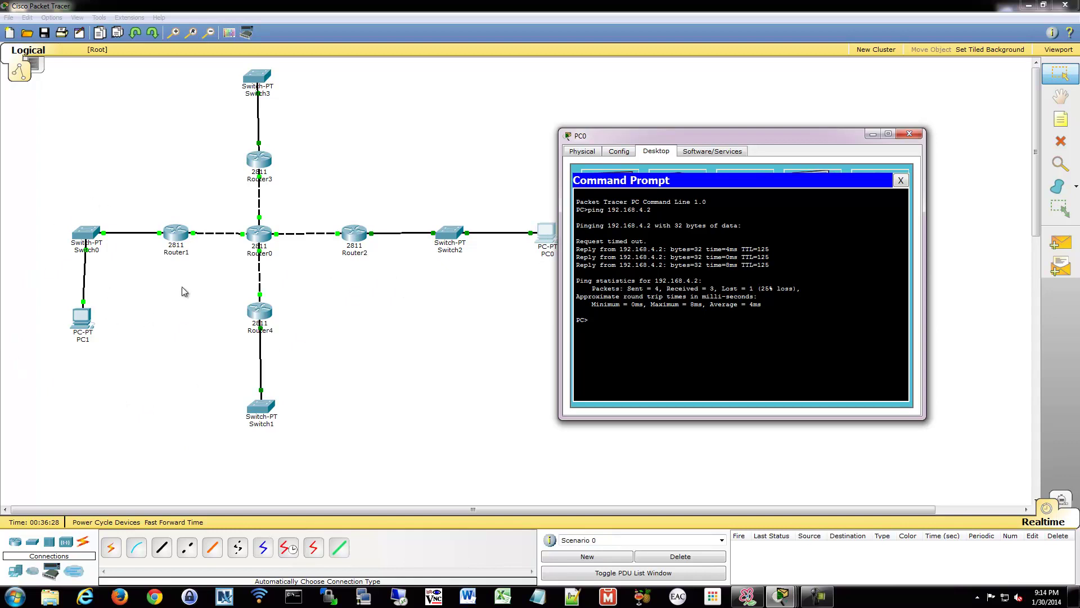
Step: Ping 192.168.3.1 and 10.0.0.10 from PC0, then bring up Router2's CLI
click(690, 314)
key(Up)
text(3.1)
key(Return)
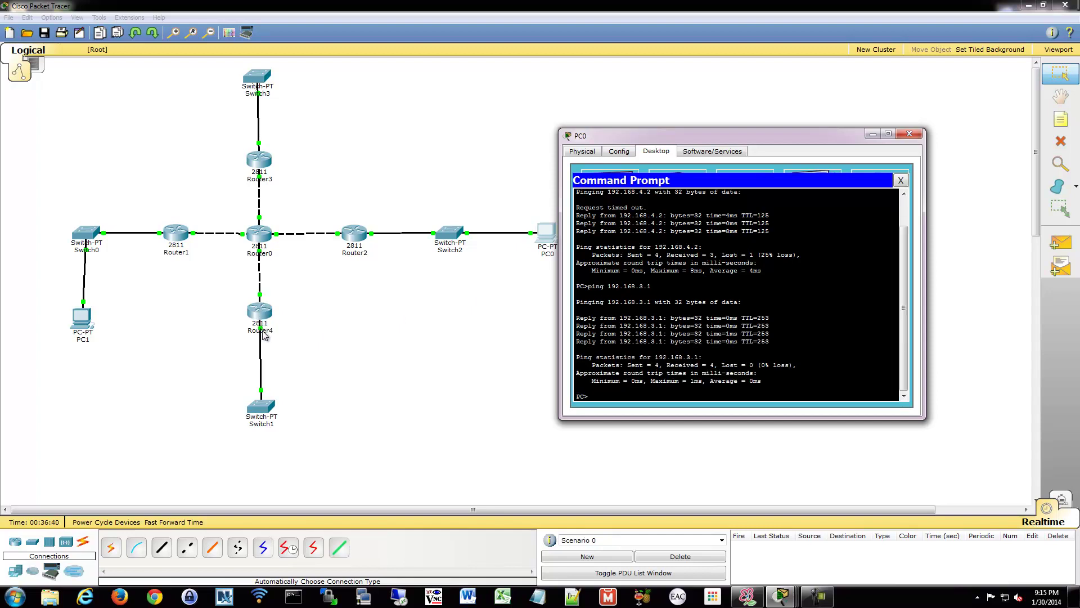
key(Up)
key(BackSpace)
key(BackSpace)
key(BackSpace)
key(BackSpace)
key(BackSpace)
key(BackSpace)
key(BackSpace)
key(BackSpace)
key(BackSpace)
key(BackSpace)
key(BackSpace)
text(10.0.0.10)
key(Return)
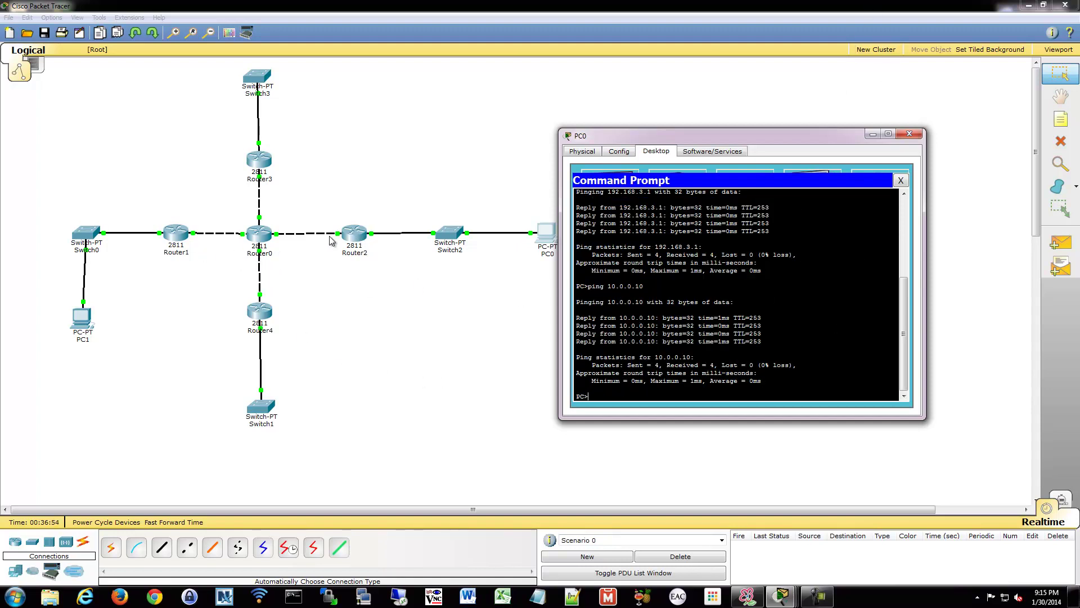
click(359, 236)
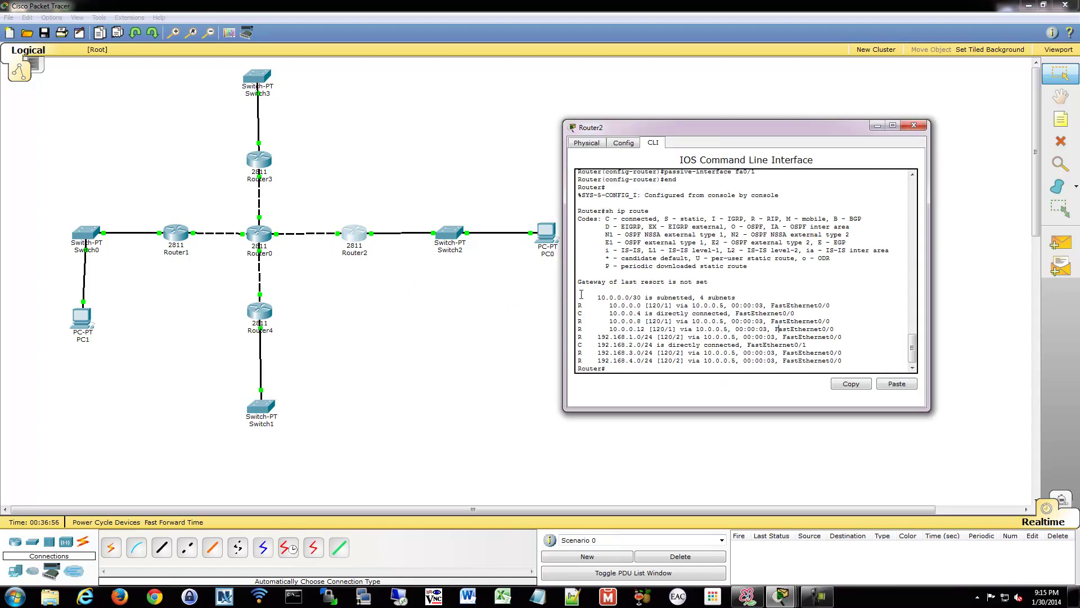
Step: Review Router2's RIP-learned routes in its routing table and close its window
drag(579, 295, 844, 361)
click(833, 330)
click(914, 128)
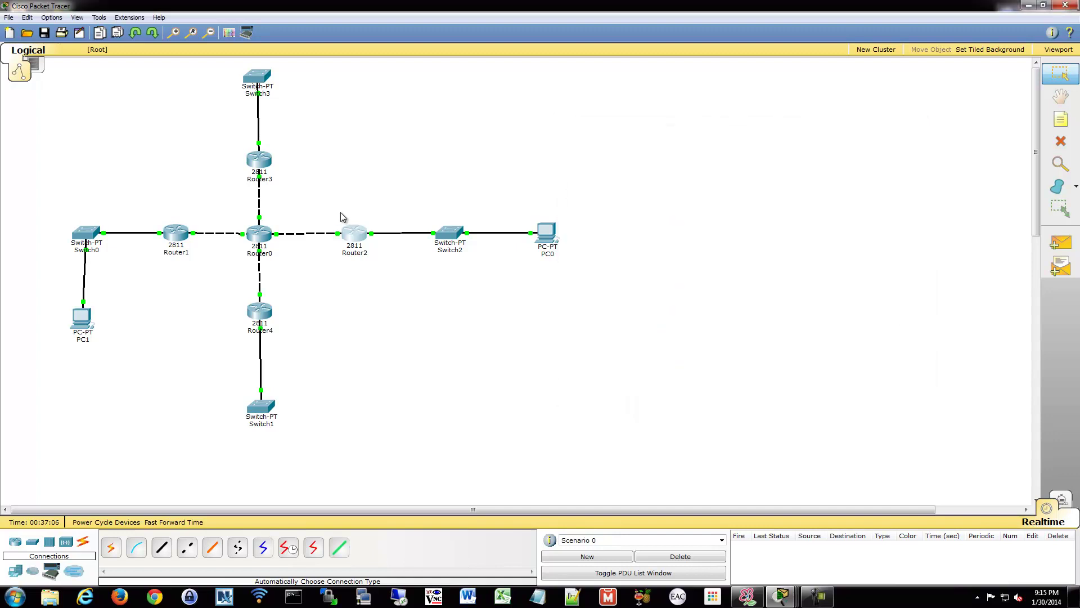
Step: On Router0, enter config t and type the default route ip route 0.0.0.0 0.0.0.0 10.0.0.2
click(259, 234)
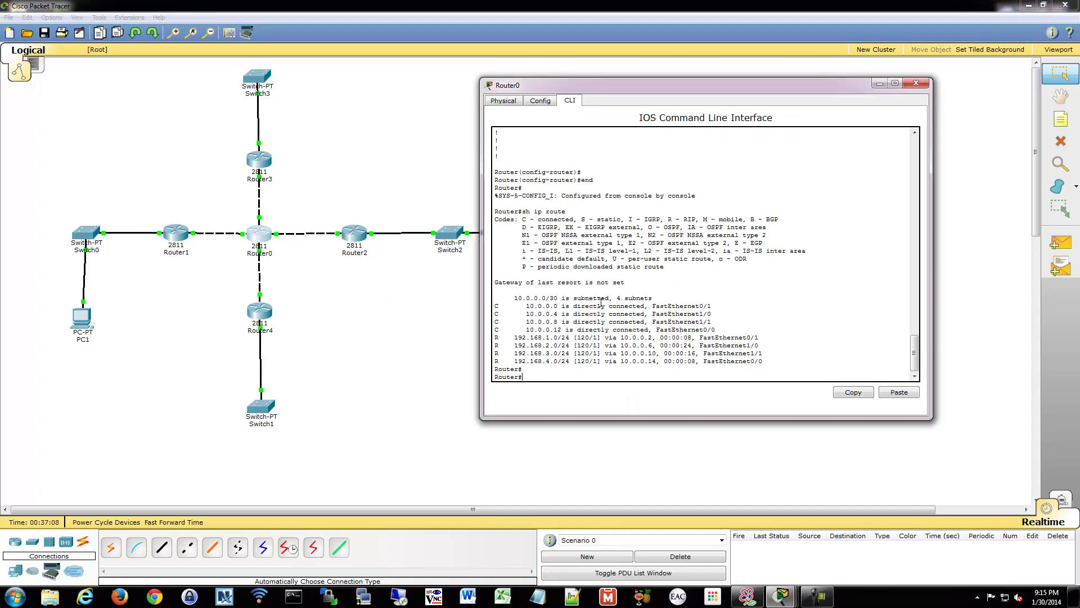
text(ip route 0.0.0.0)
key(BackSpace)
key(BackSpace)
key(BackSpace)
key(BackSpace)
key(BackSpace)
key(BackSpace)
key(BackSpace)
key(BackSpace)
key(BackSpace)
key(BackSpace)
key(BackSpace)
key(BackSpace)
key(BackSpace)
key(BackSpace)
key(BackSpace)
text(config t)
key(Return)
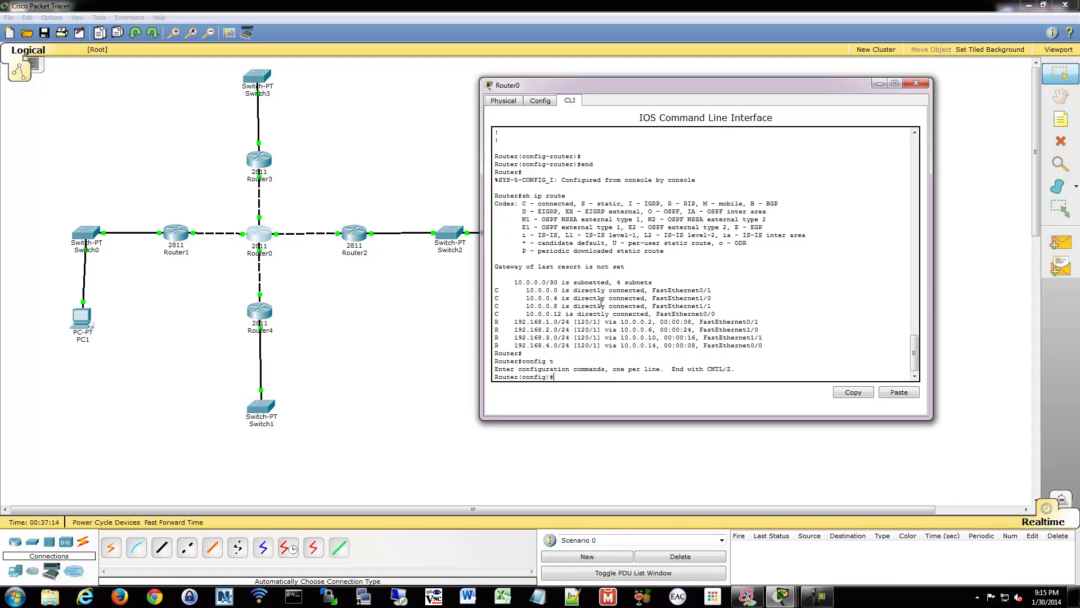
text(ip route 0.0.0.0 0.0.0.0 10.0.0.2)
Step: Commit the default route via 10.0.0.2 and confirm the gateway of last resort in sh ip route
key(Return)
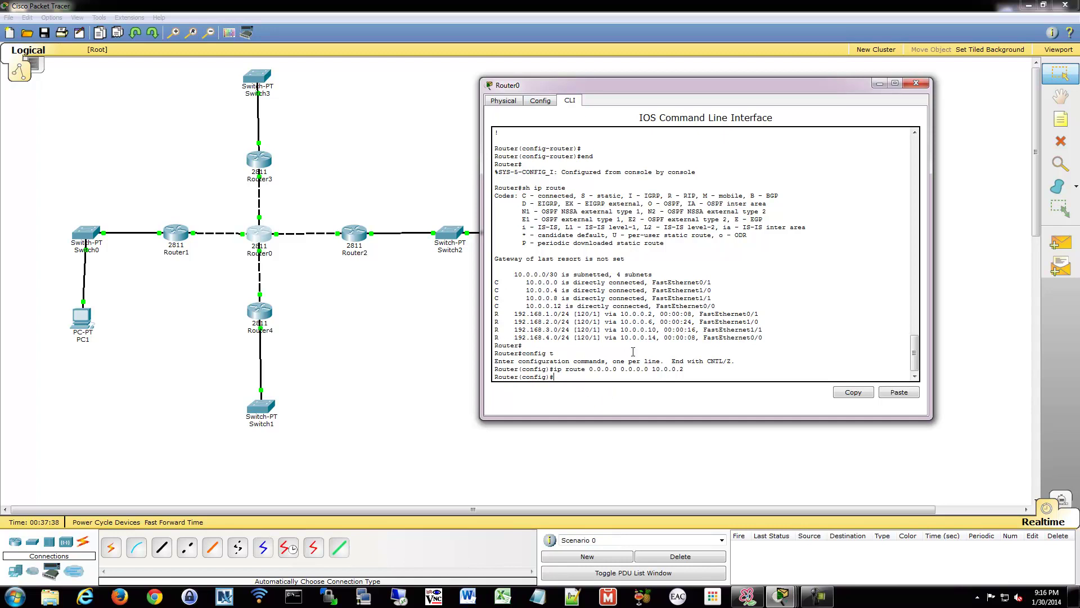
text(end)
key(Return)
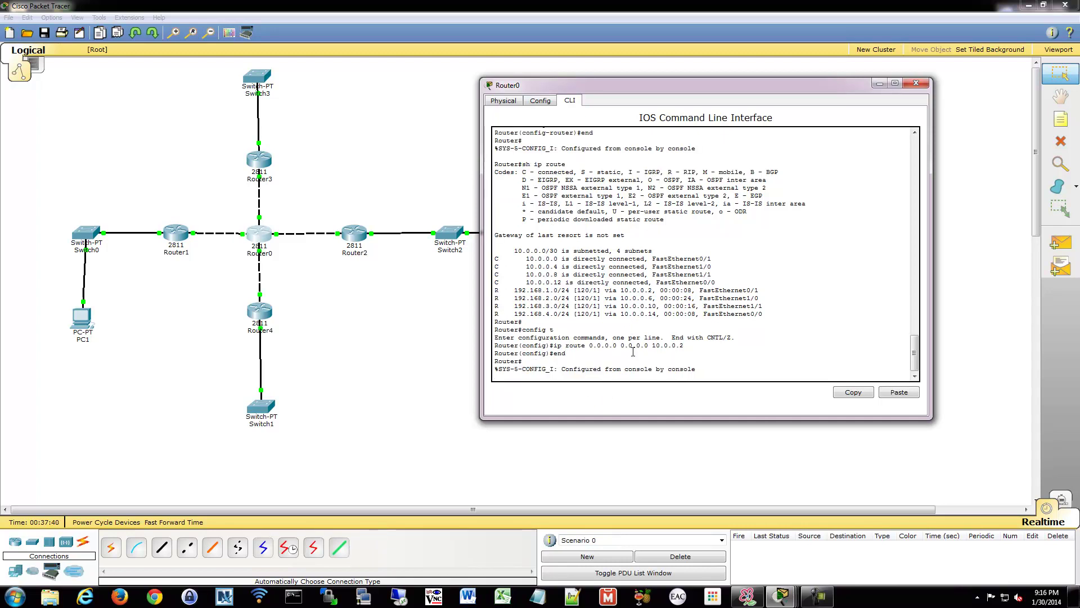
text(sh ip route)
key(Return)
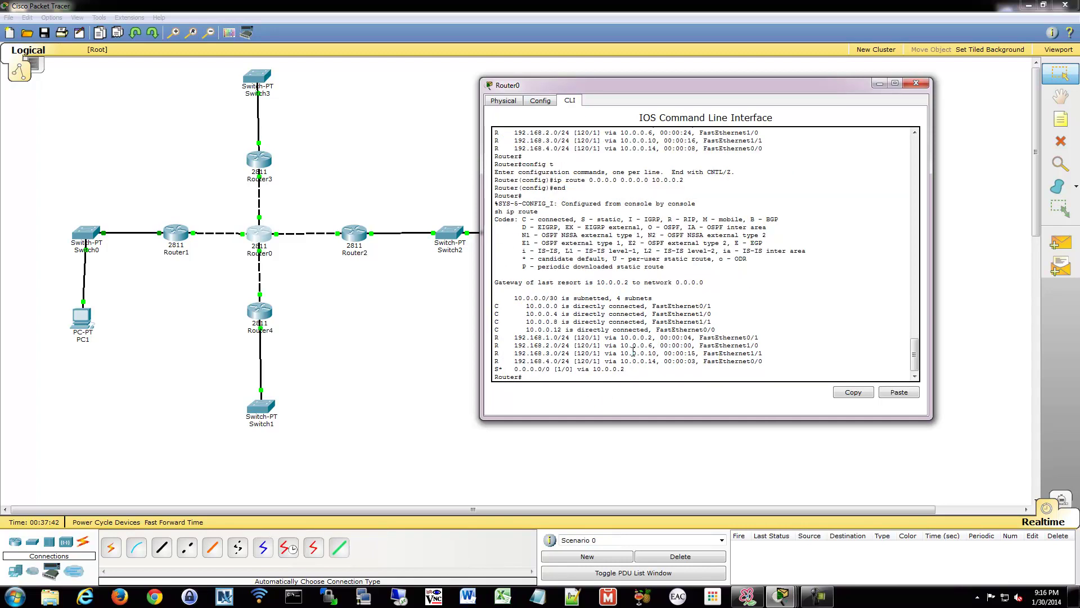
drag(544, 281, 733, 284)
click(739, 353)
drag(697, 282, 764, 281)
click(715, 309)
key(Return)
Step: Enable default-information originate under Router0's router rip, then bring up Router4's CLI
text(conf t)
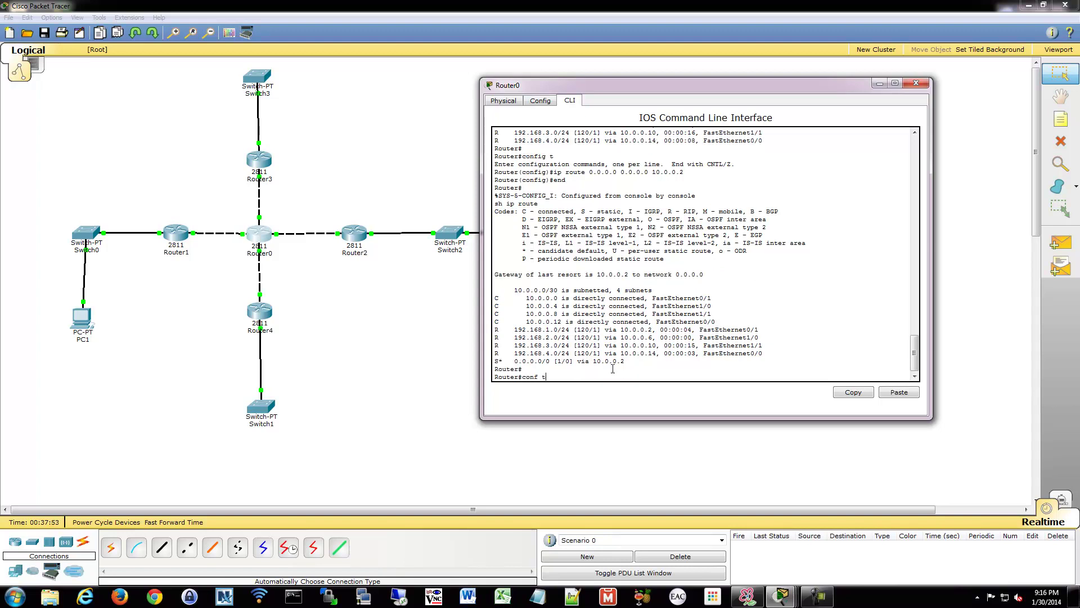
key(Return)
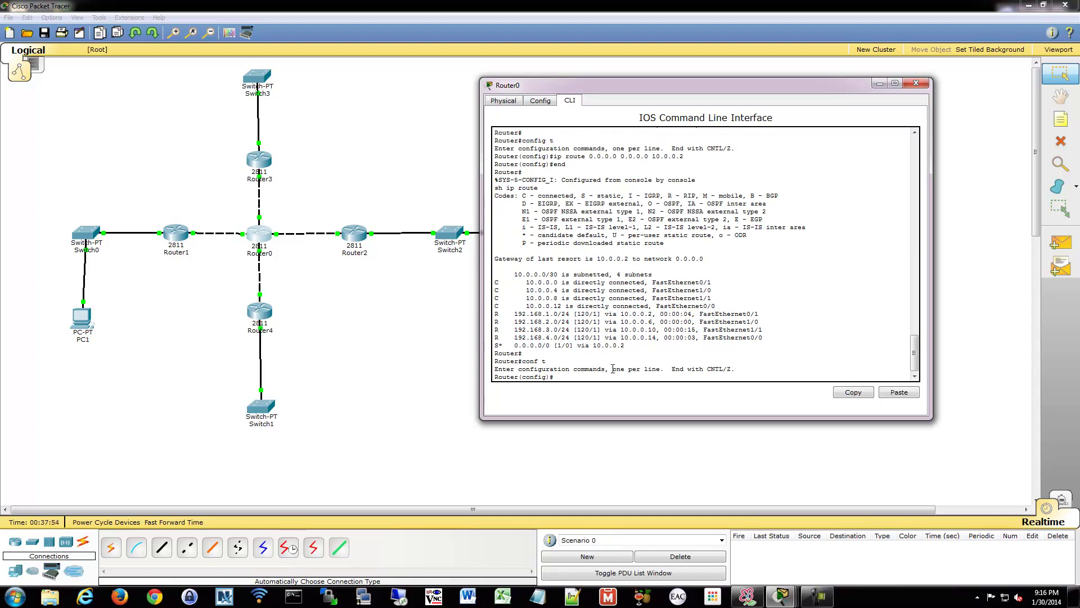
text(route)
key(Tab)
text(r rip)
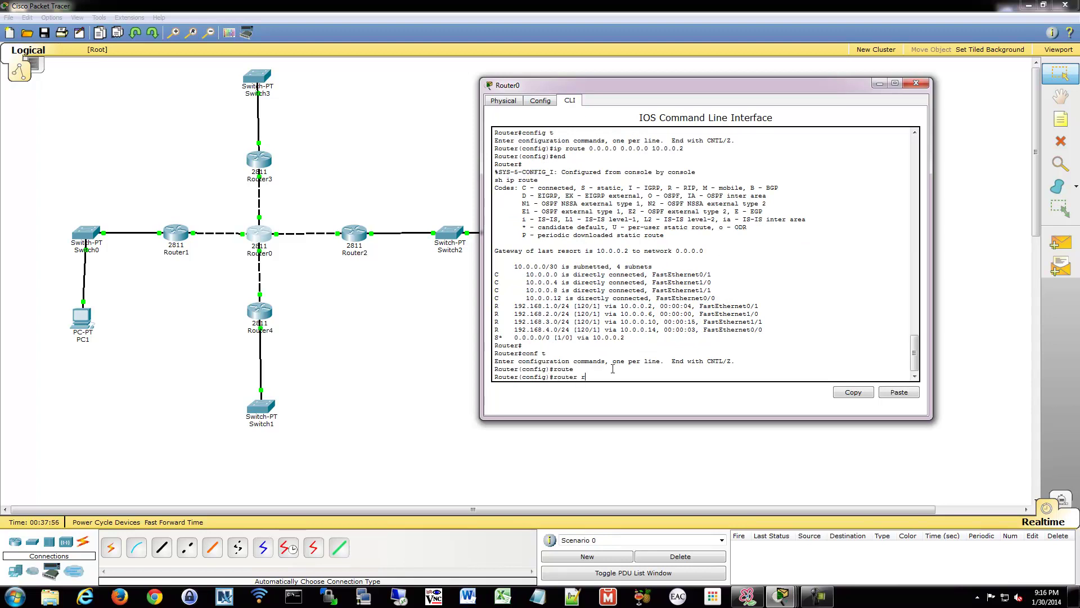
key(Return)
text(defaul)
key(Tab)
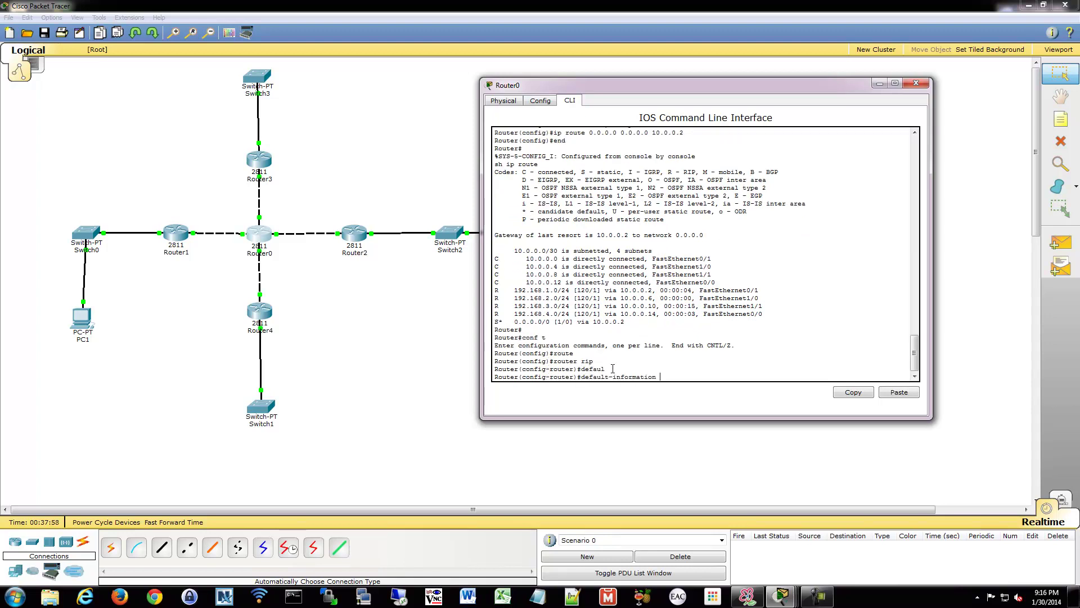
text(origin)
key(Tab)
key(Return)
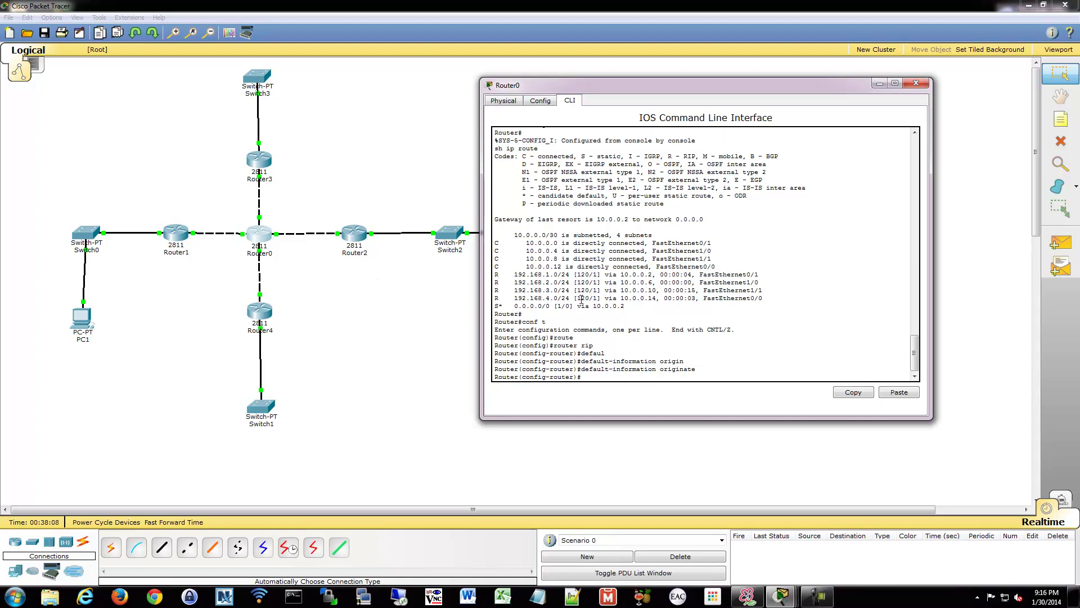
click(276, 308)
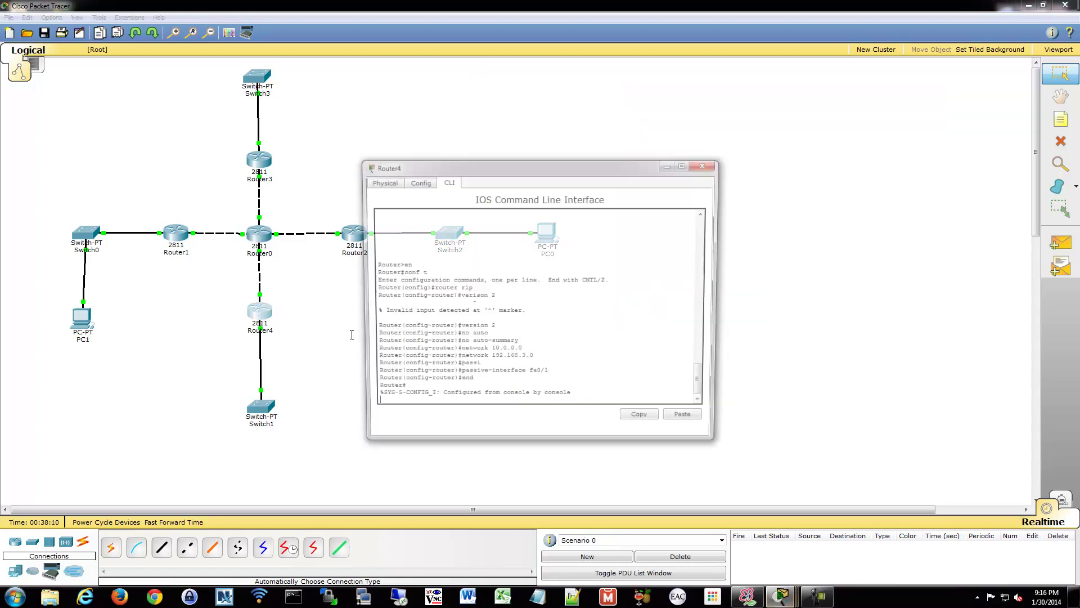
Step: Display Router4's routing table with sh ip route
key(Return)
text(sh ip route)
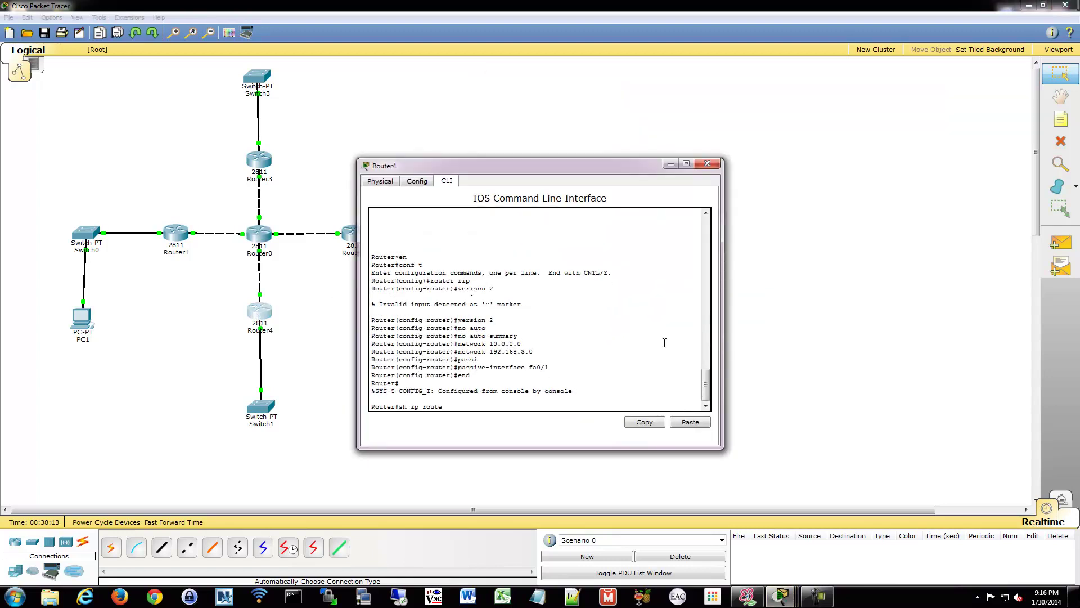
key(Return)
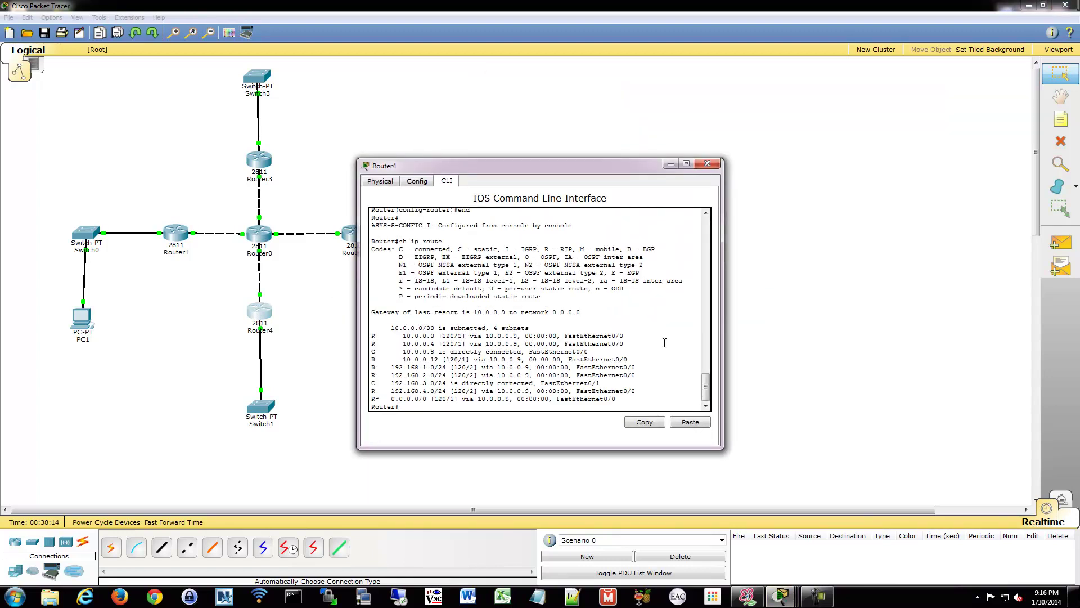
Step: Confirm Router4's RIP-learned default route 0.0.0.0/0 via 10.0.0.9, then return to Router0's CLI
drag(586, 166, 774, 142)
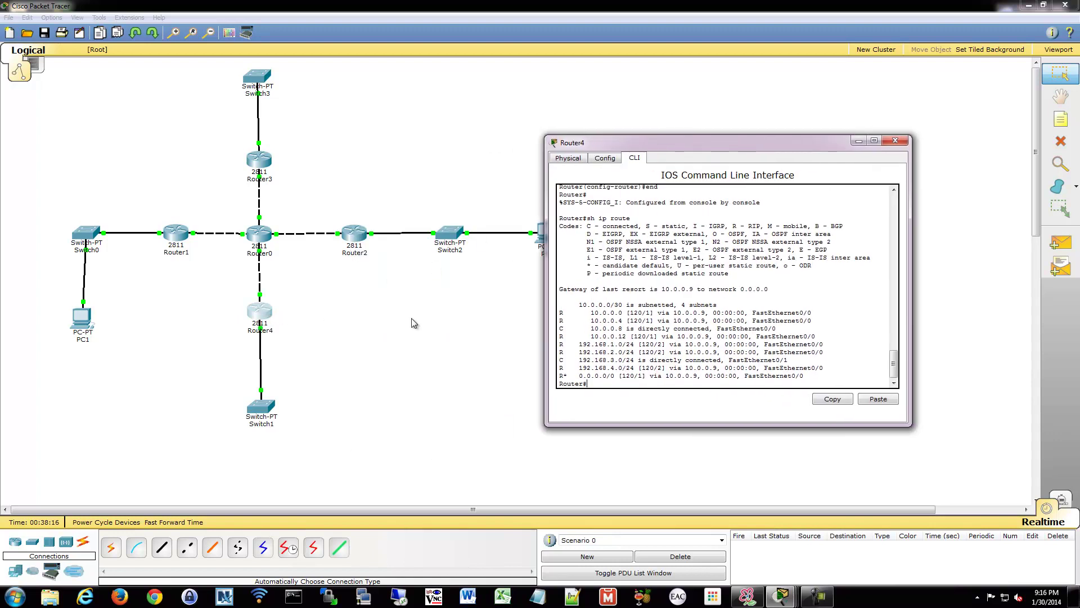
drag(570, 289, 800, 288)
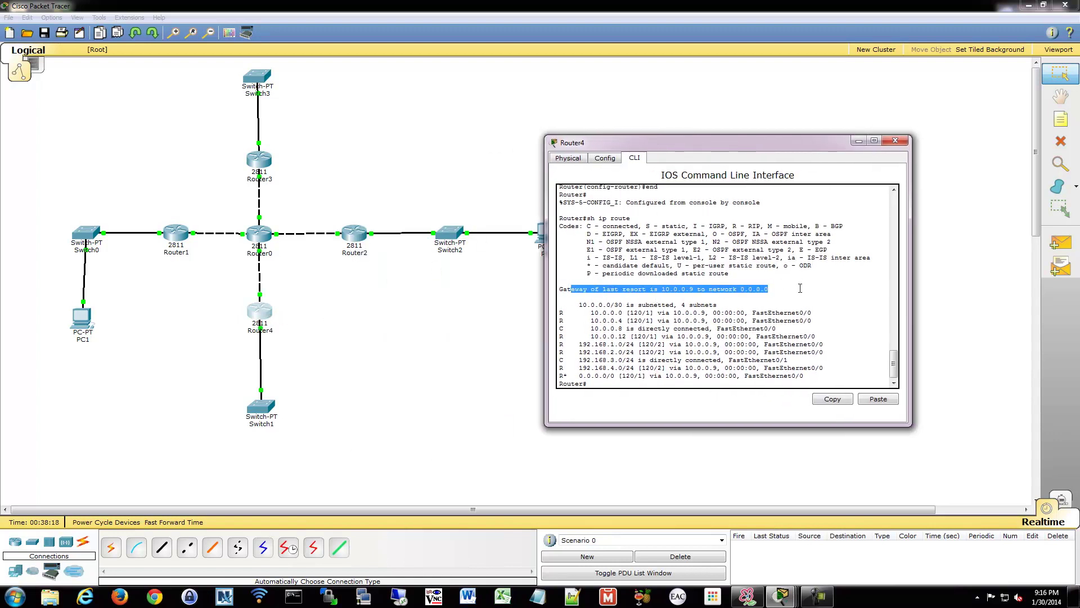
click(705, 289)
drag(568, 376, 620, 377)
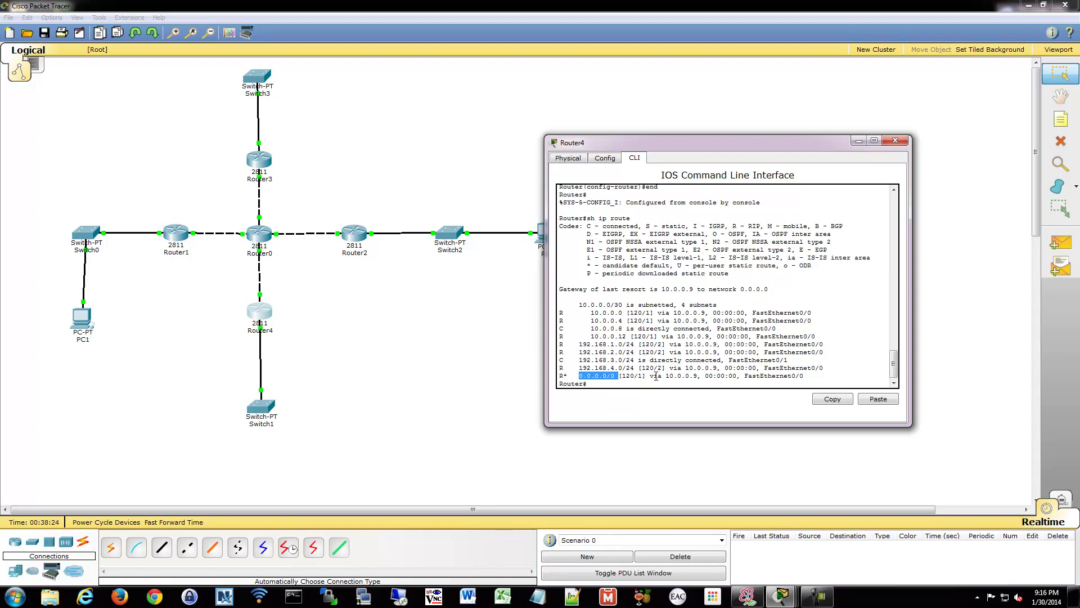
drag(662, 376, 705, 377)
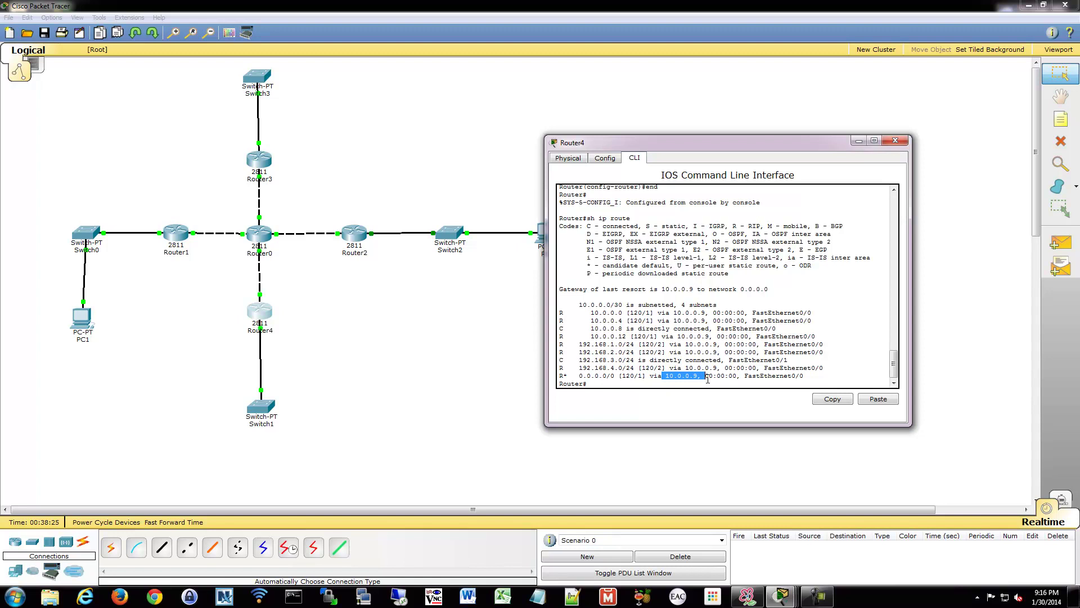
click(261, 238)
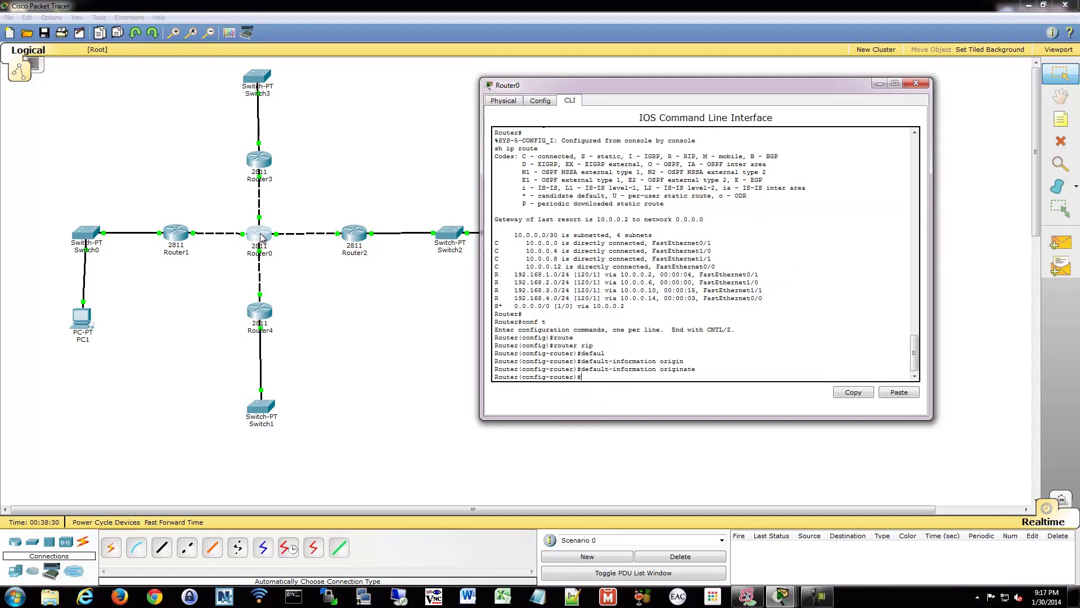
Step: Note Router0's 10.0.0.2 next hop, then review Router3's RIPv2 commands and close its console
drag(625, 306, 593, 306)
click(263, 169)
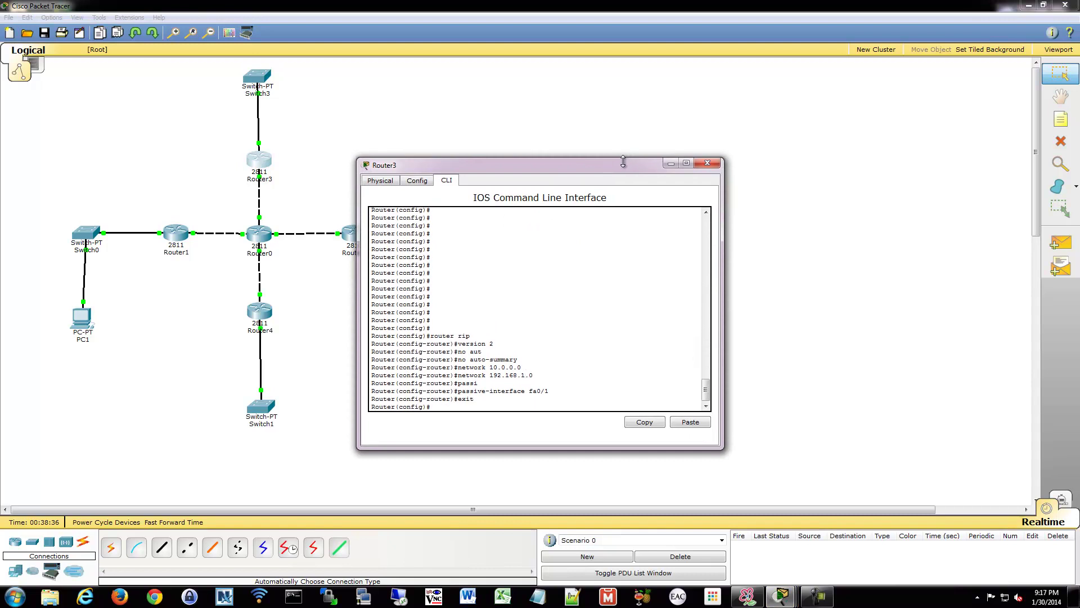
drag(623, 166, 765, 134)
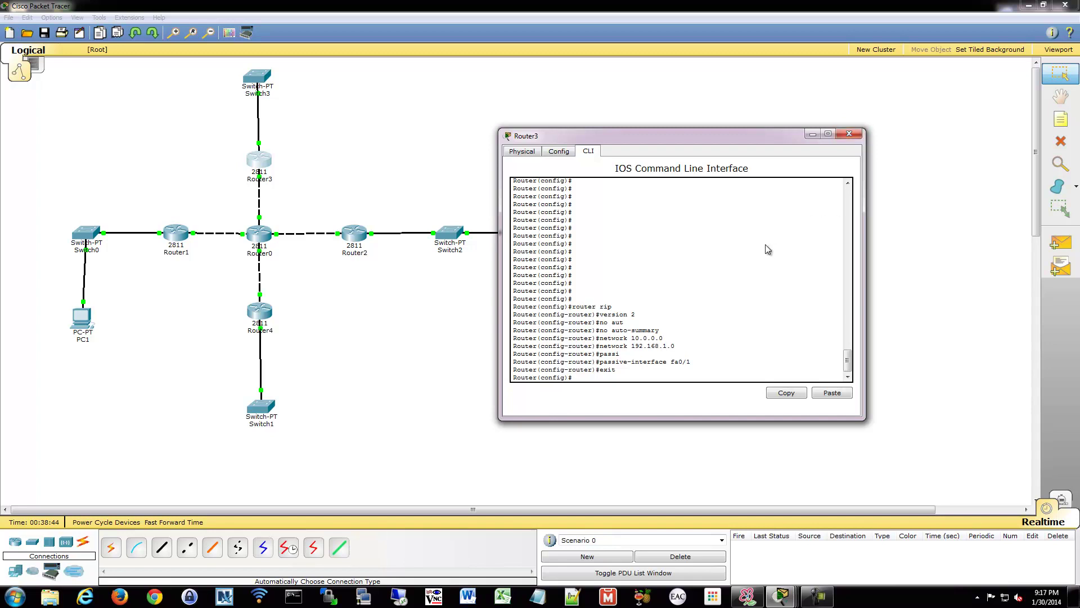
click(850, 134)
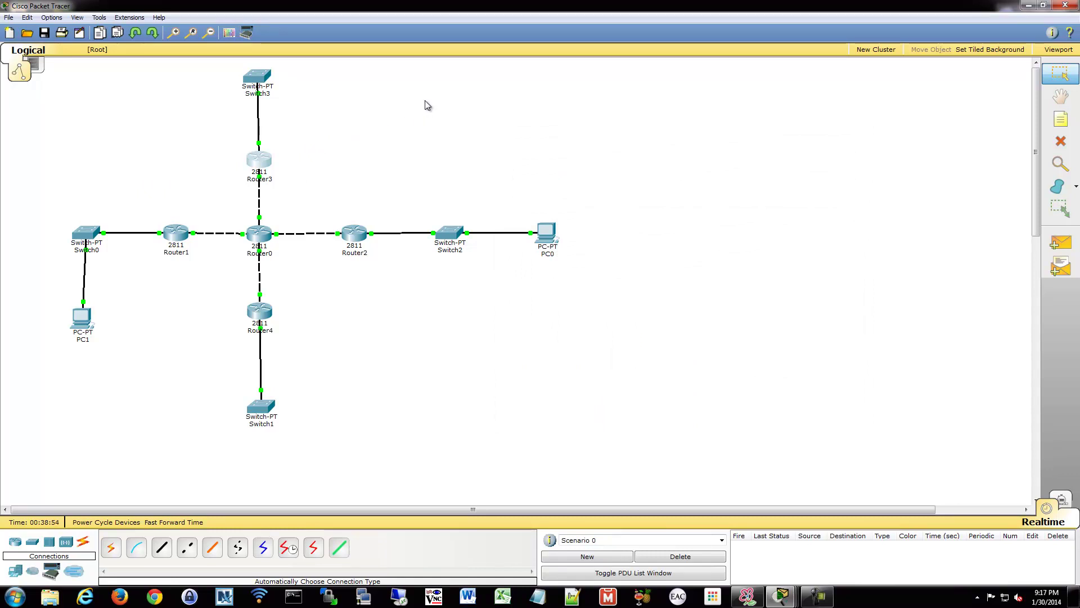
mouse_move(255, 159)
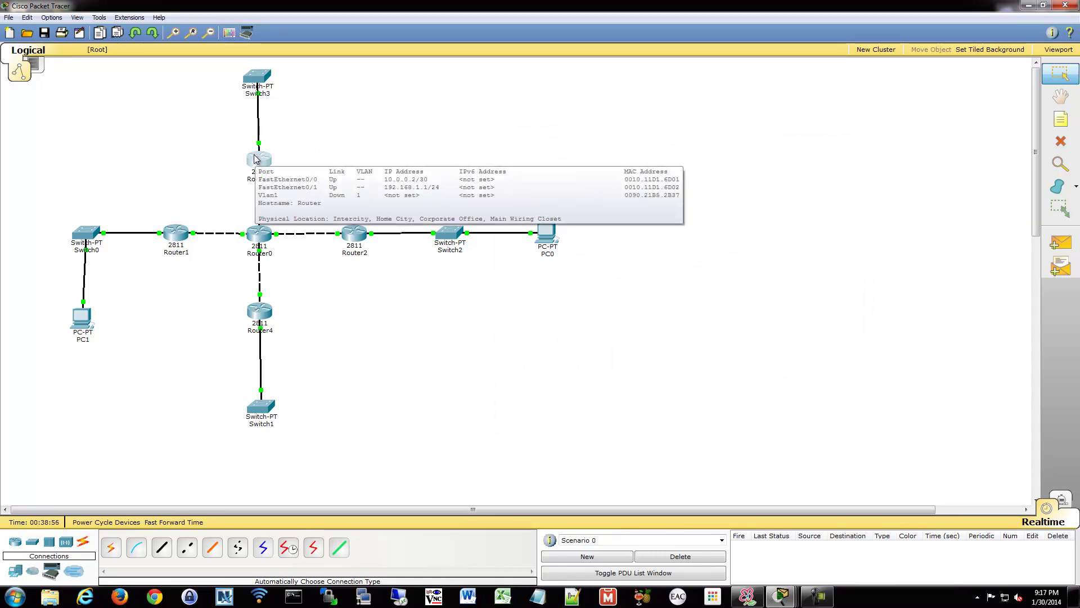